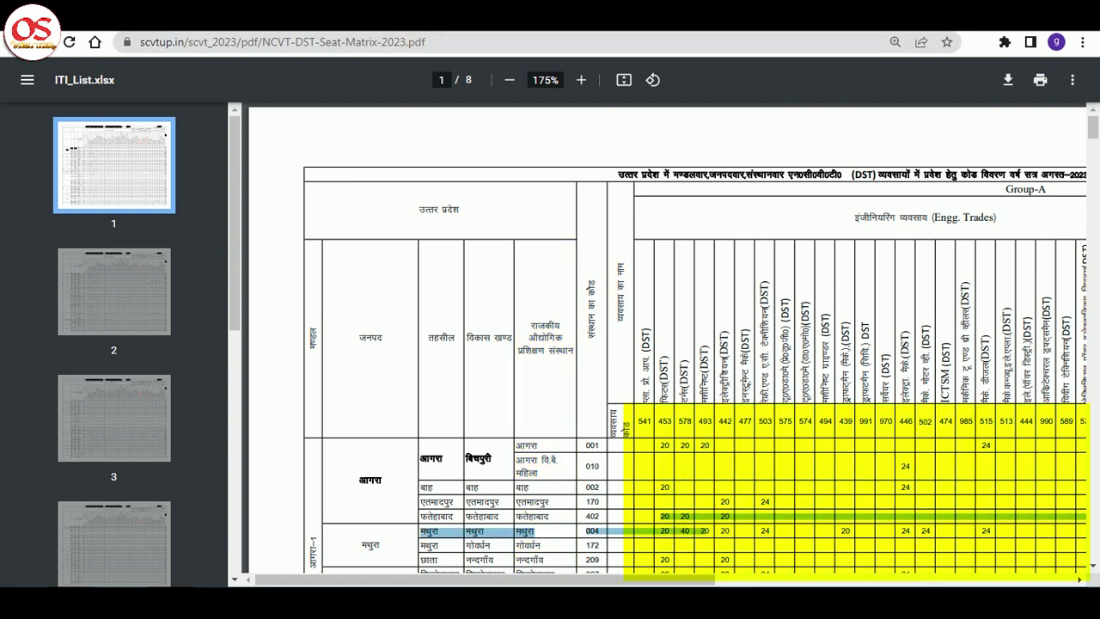
# Return from the NCVT DST seat matrix PDF to the admission portal page.
pyautogui.click(416, 26)
# Open the information booklet PDF and scroll through it to the trade table.
pyautogui.scroll(-1, 595, 211)
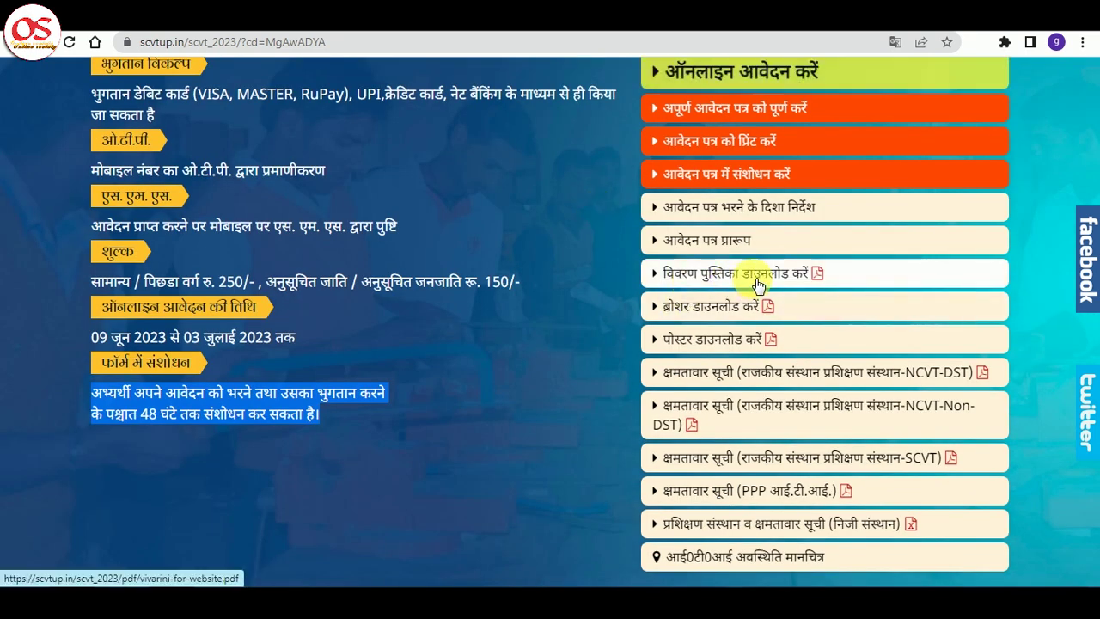
pyautogui.click(825, 269)
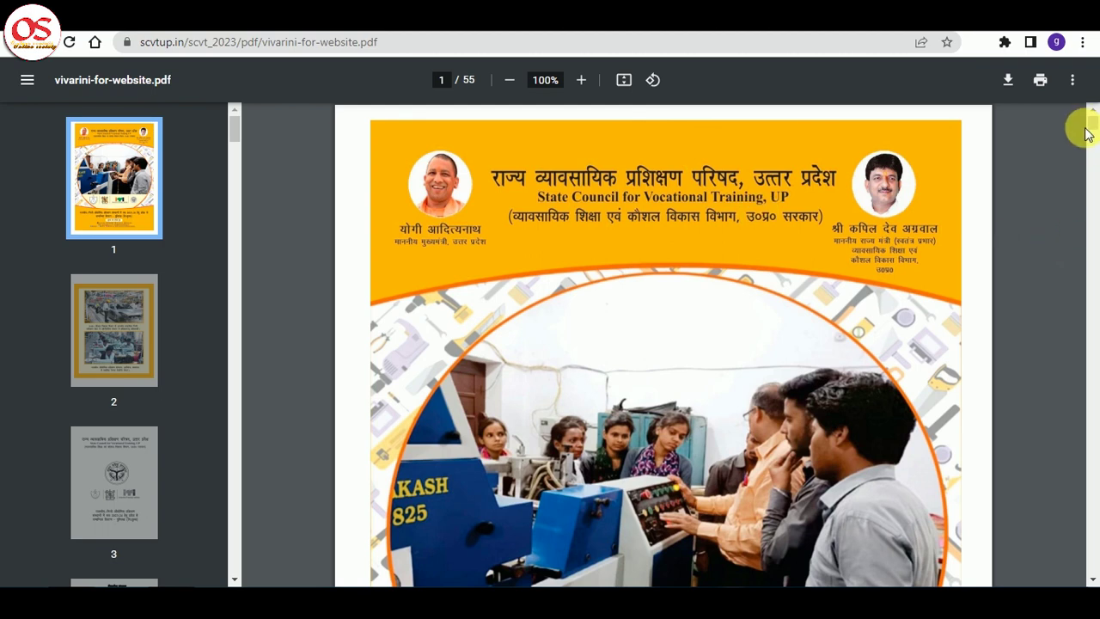
pyautogui.moveTo(1093, 118); pyautogui.dragTo(1092, 437)
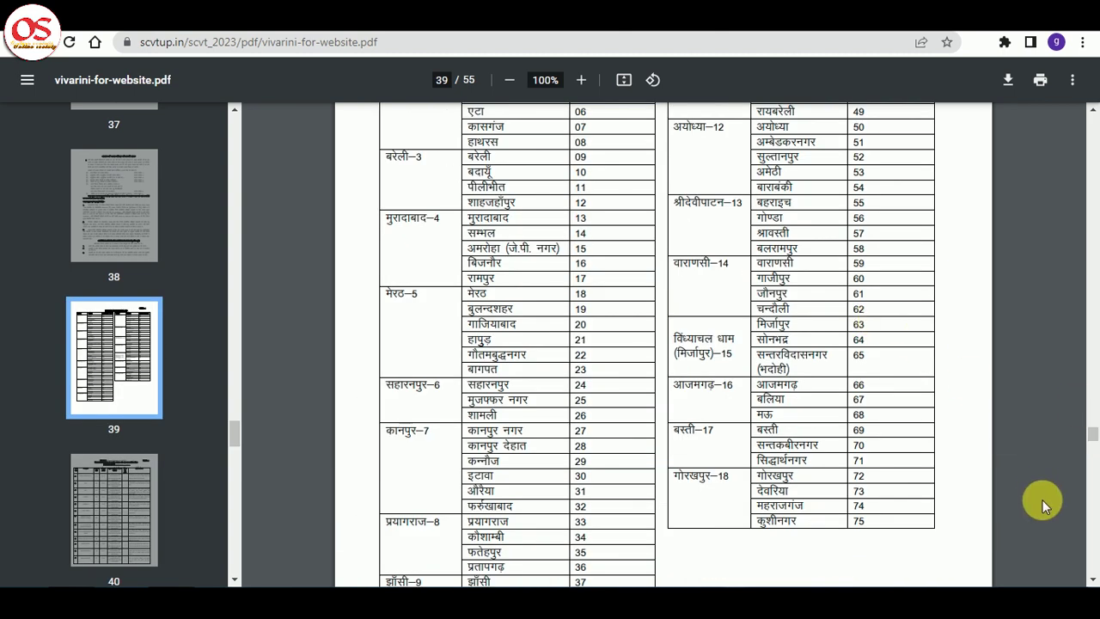
pyautogui.scroll(-5, 1043, 503)
pyautogui.moveTo(416, 307); pyautogui.dragTo(484, 312)
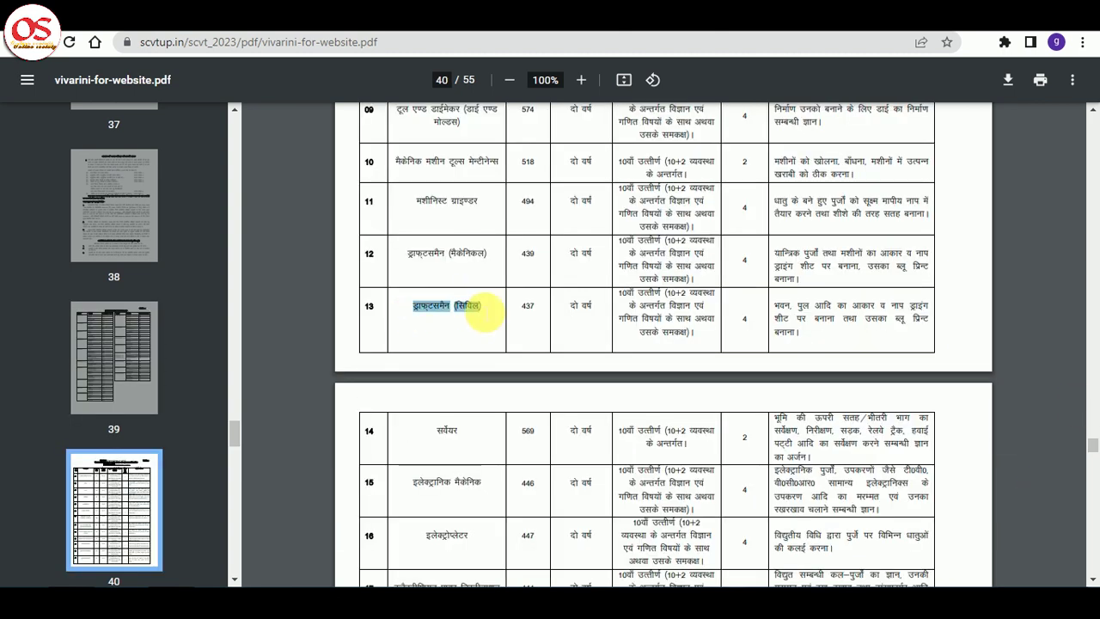
# Highlight the job description of trade 437, Draughtsman (Civil), then close the booklet tab.
pyautogui.scroll(1, 550, 378)
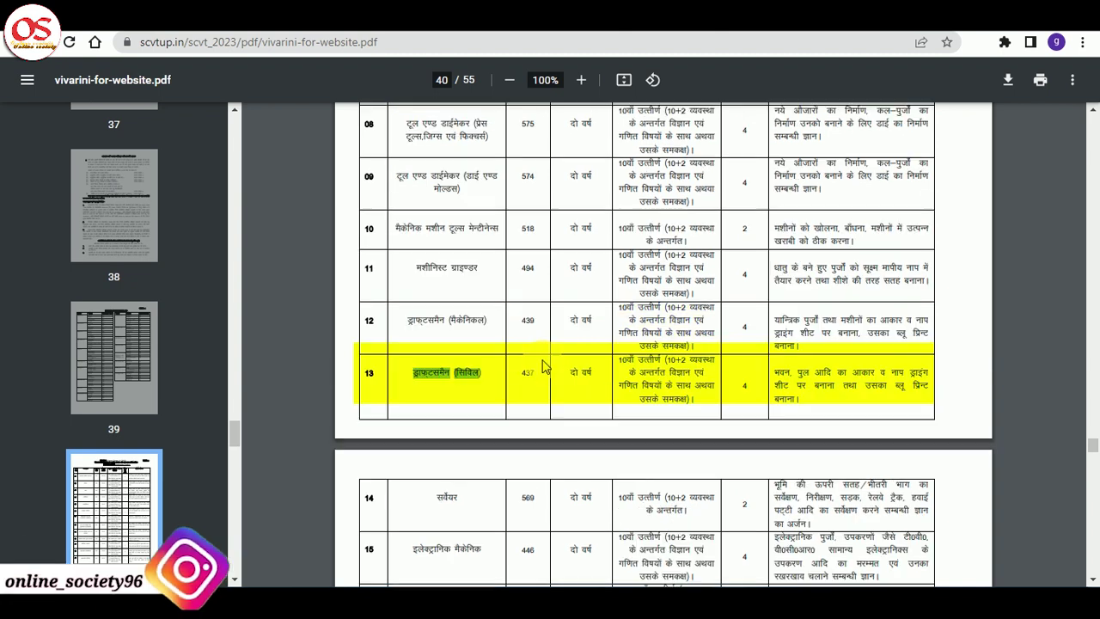
pyautogui.moveTo(520, 372); pyautogui.dragTo(662, 360)
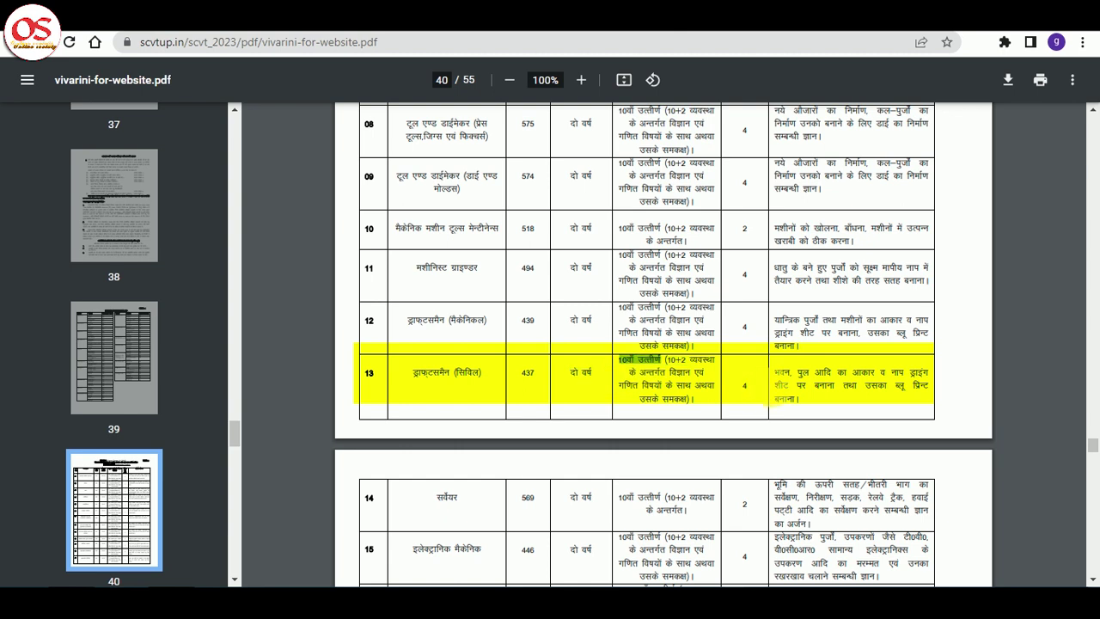
pyautogui.moveTo(774, 371); pyautogui.dragTo(797, 416)
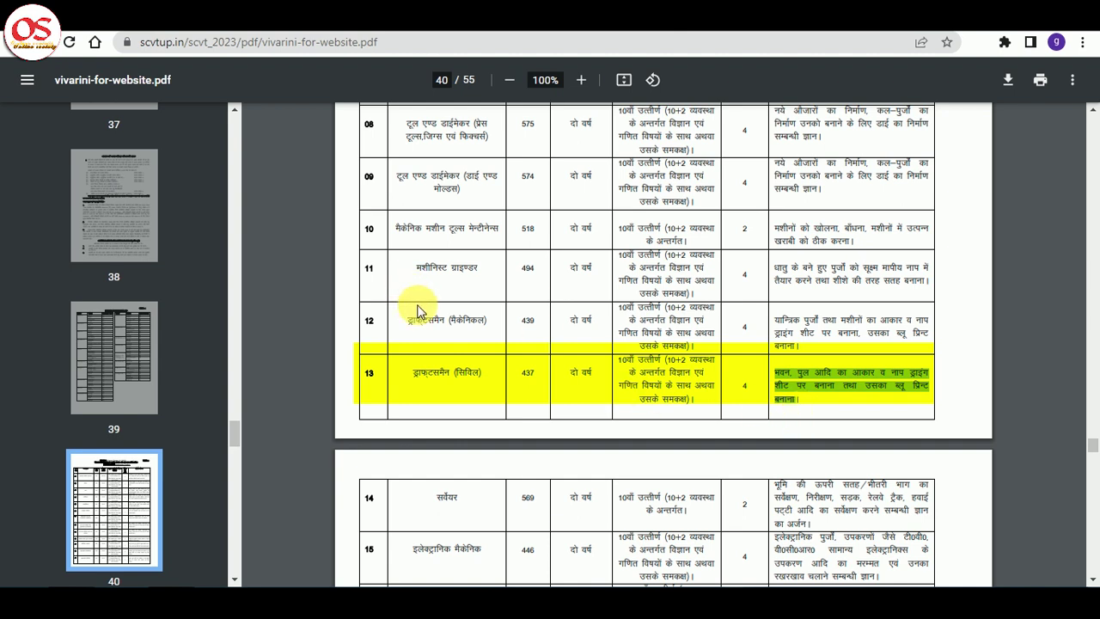
pyautogui.click(430, 314)
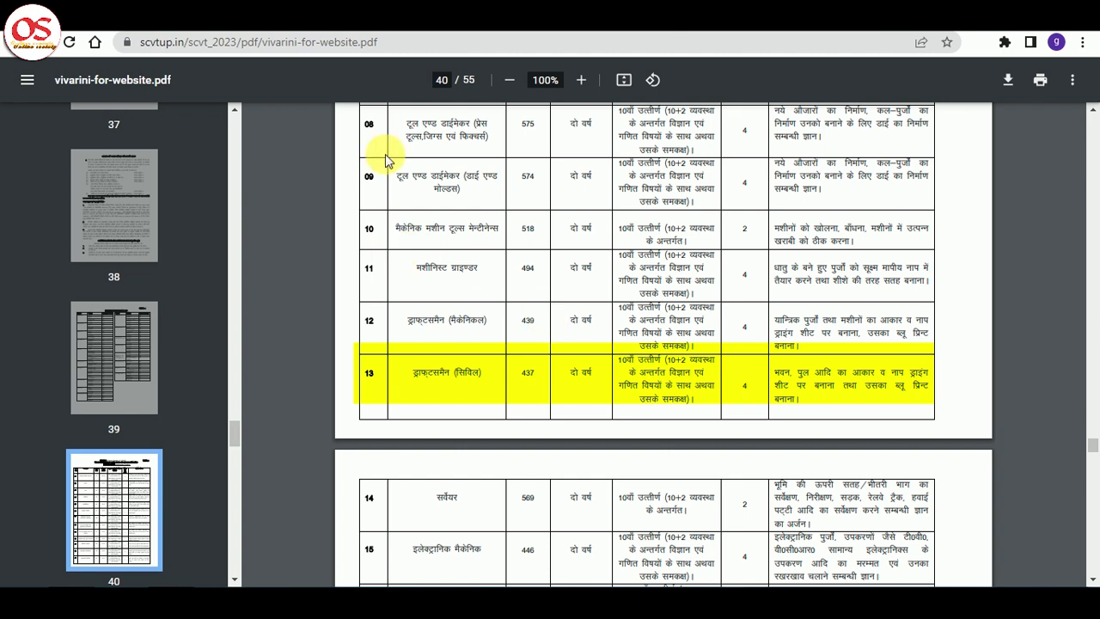
pyautogui.hotkey('ctrl', 'w')
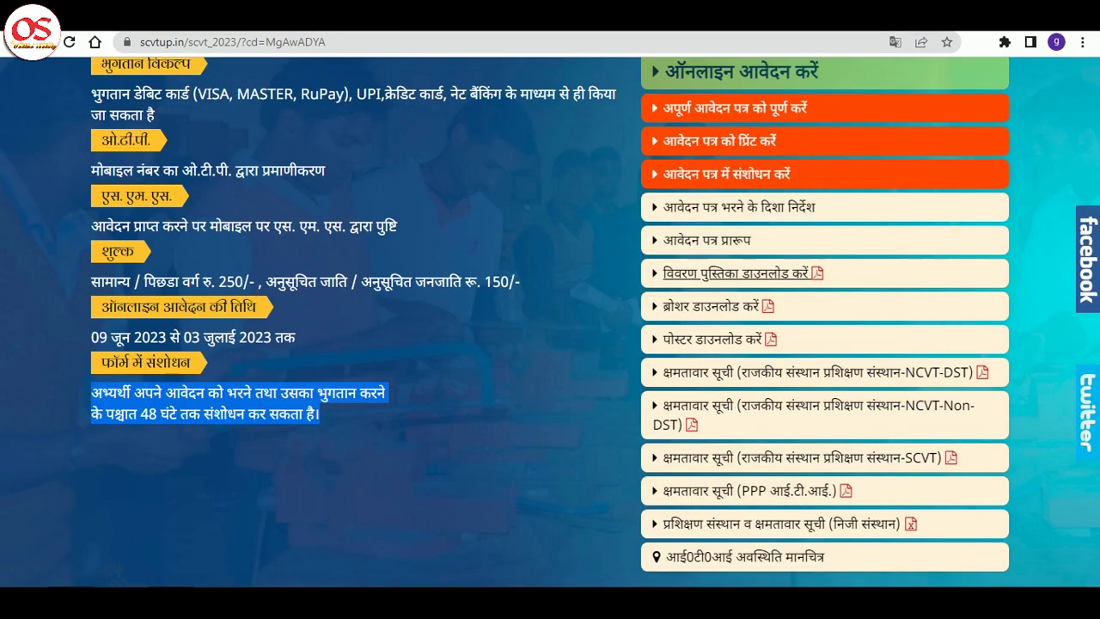
# Start a new online application and dismiss the payment options notice.
pyautogui.scroll(2, 491, 69)
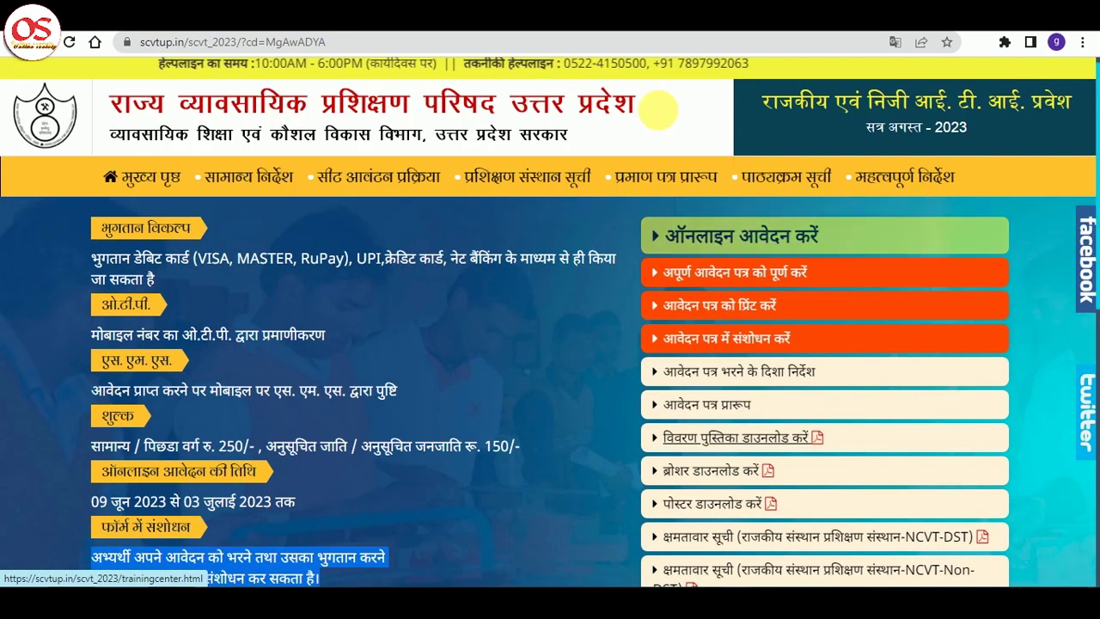
pyautogui.click(760, 249)
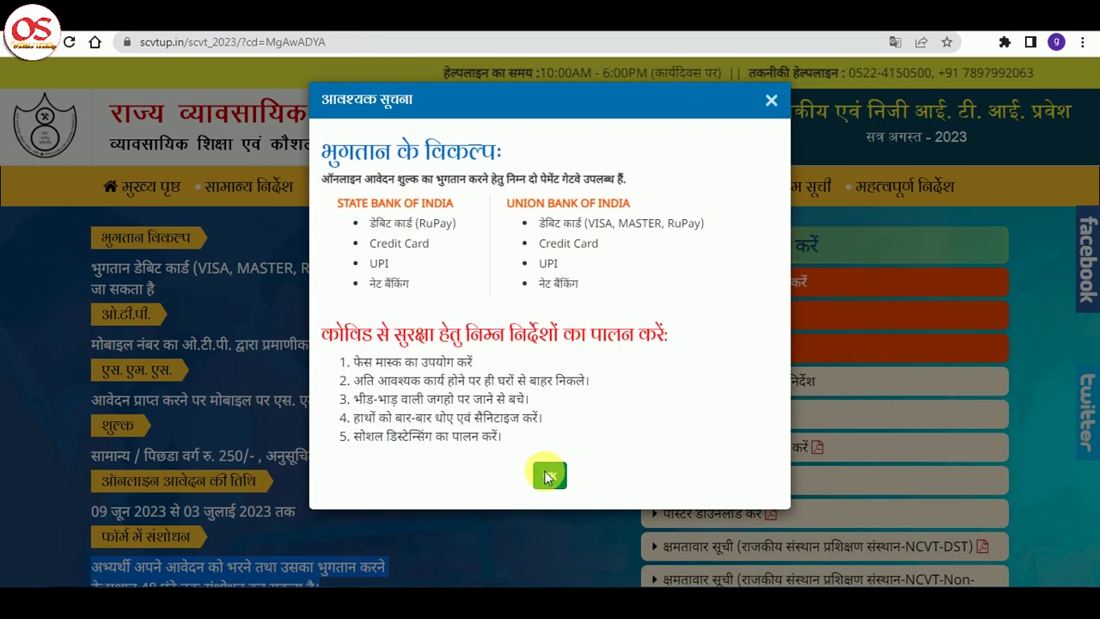
pyautogui.click(550, 473)
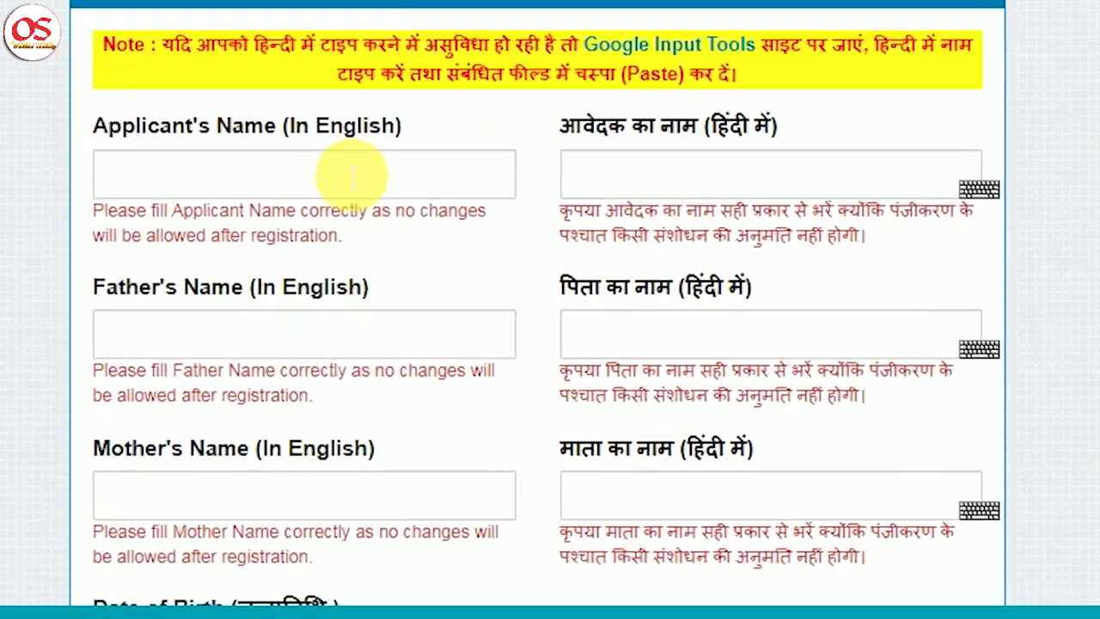
# Enter the applicant's name in uppercase English and paste it in Hindi.
pyautogui.click(440, 322)
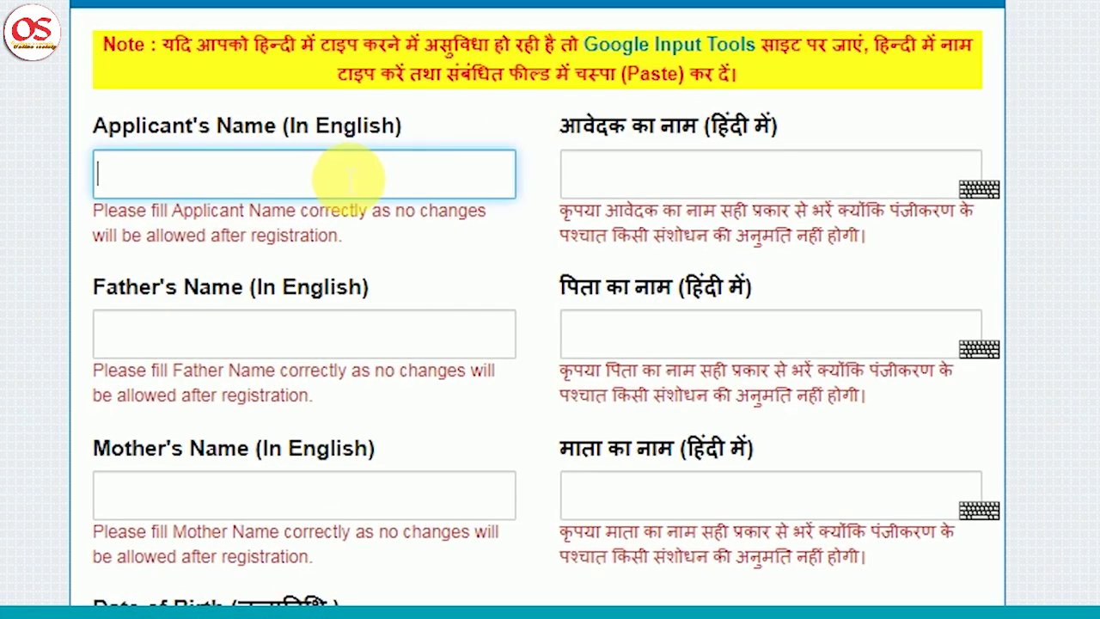
pyautogui.write('govind')
pyautogui.press('BackSpace')
pyautogui.press('BackSpace')
pyautogui.press('BackSpace')
pyautogui.press('BackSpace')
pyautogui.press('BackSpace')
pyautogui.press('BackSpace')
pyautogui.write('GOVIND')
pyautogui.press('Tab')
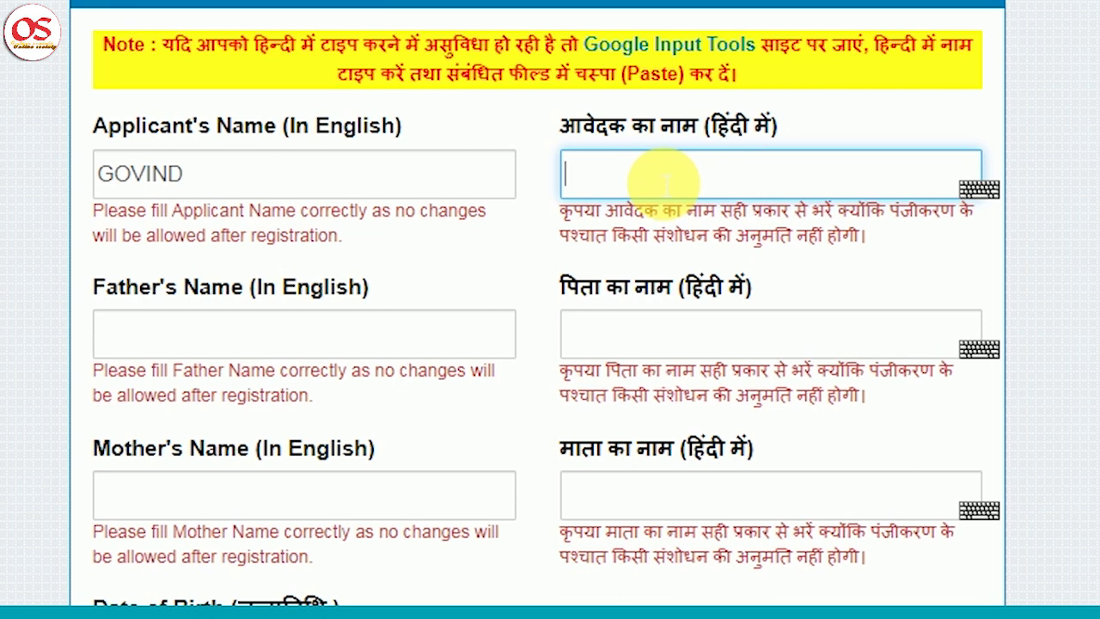
pyautogui.click(1011, 201)
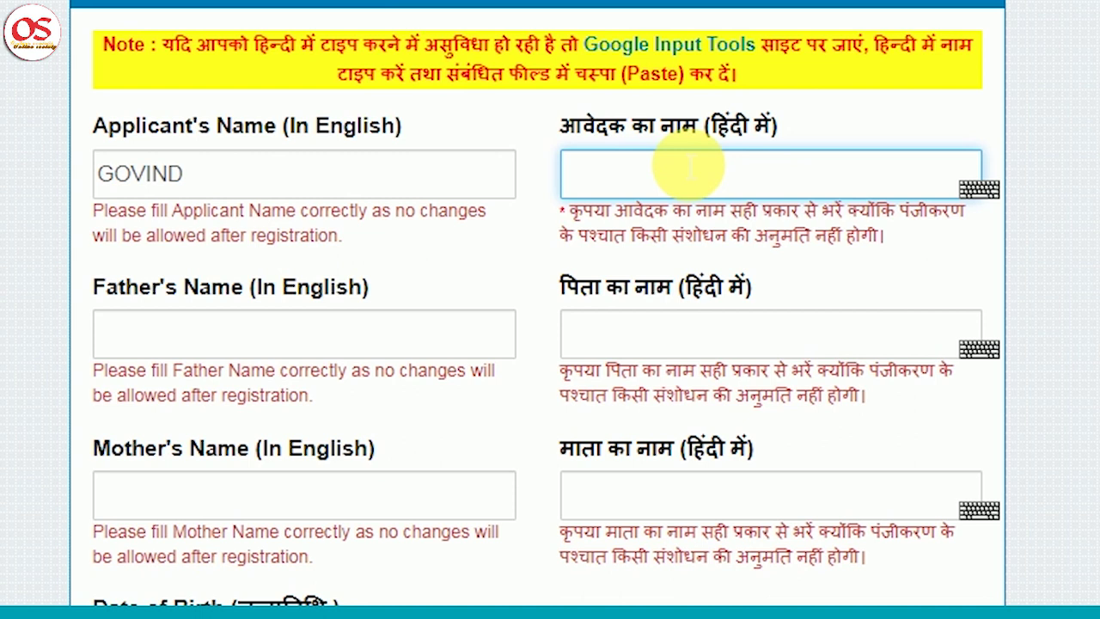
pyautogui.write('गोविन्द')
# Enter the father's name in English and Hindi.
pyautogui.click(260, 361)
pyautogui.press('Tab')
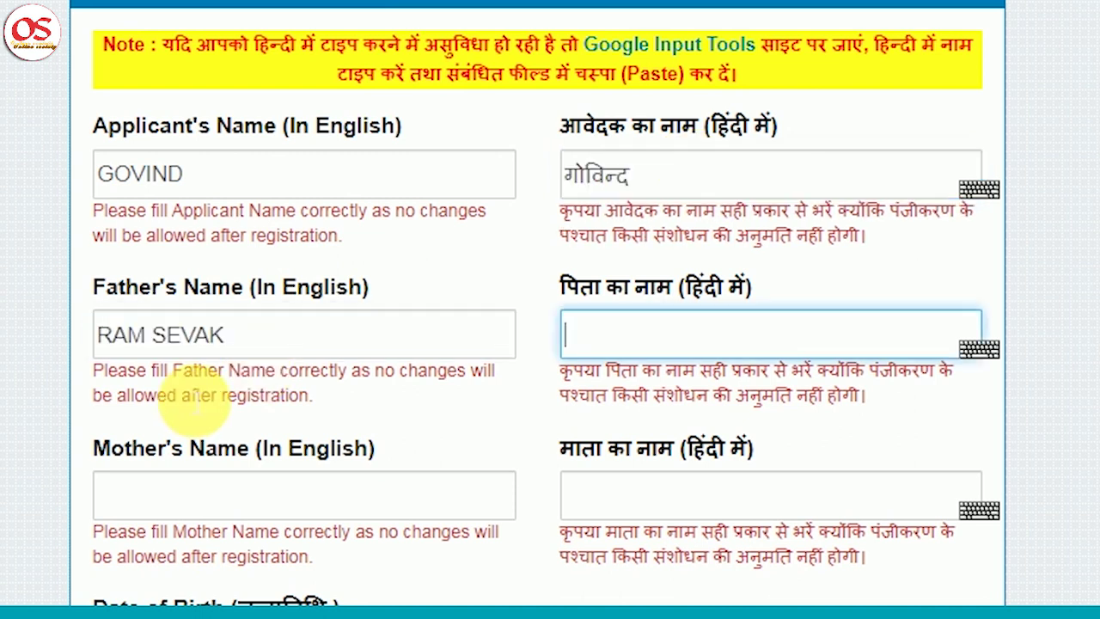
pyautogui.press('Tab')
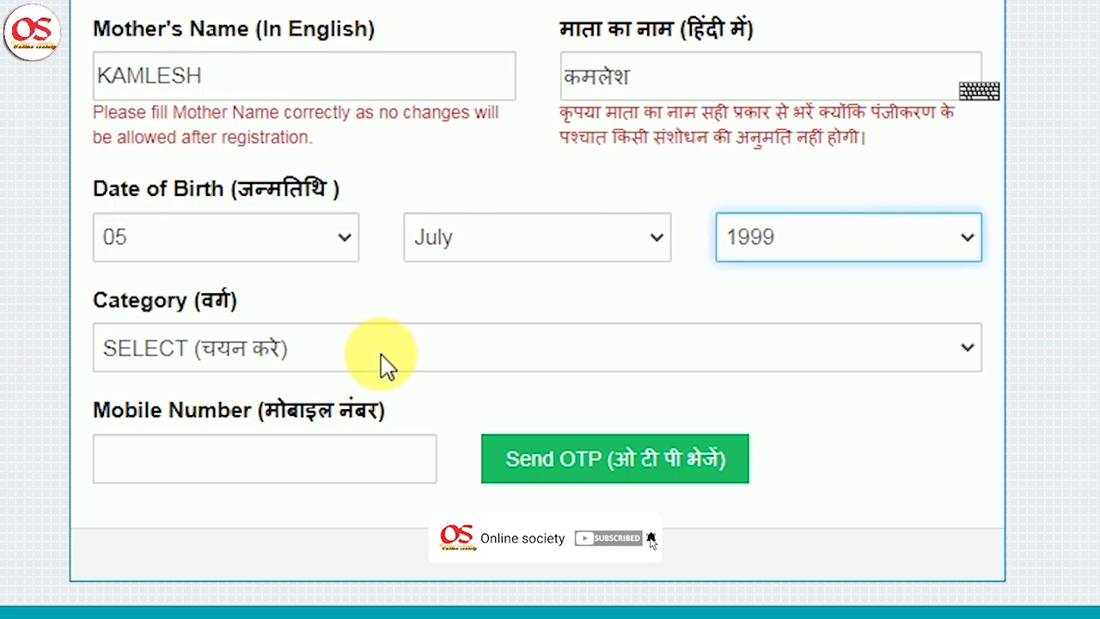
# Select OBC category, enter the mobile number and request an OTP.
pyautogui.click(381, 364)
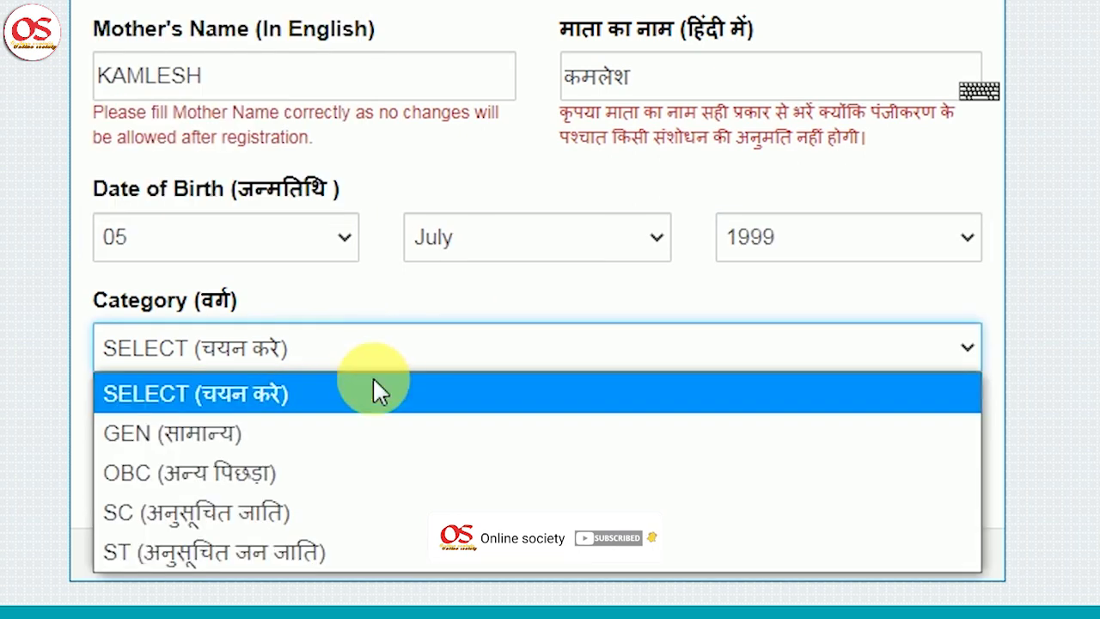
pyautogui.click(319, 474)
pyautogui.click(307, 479)
pyautogui.write('8273')
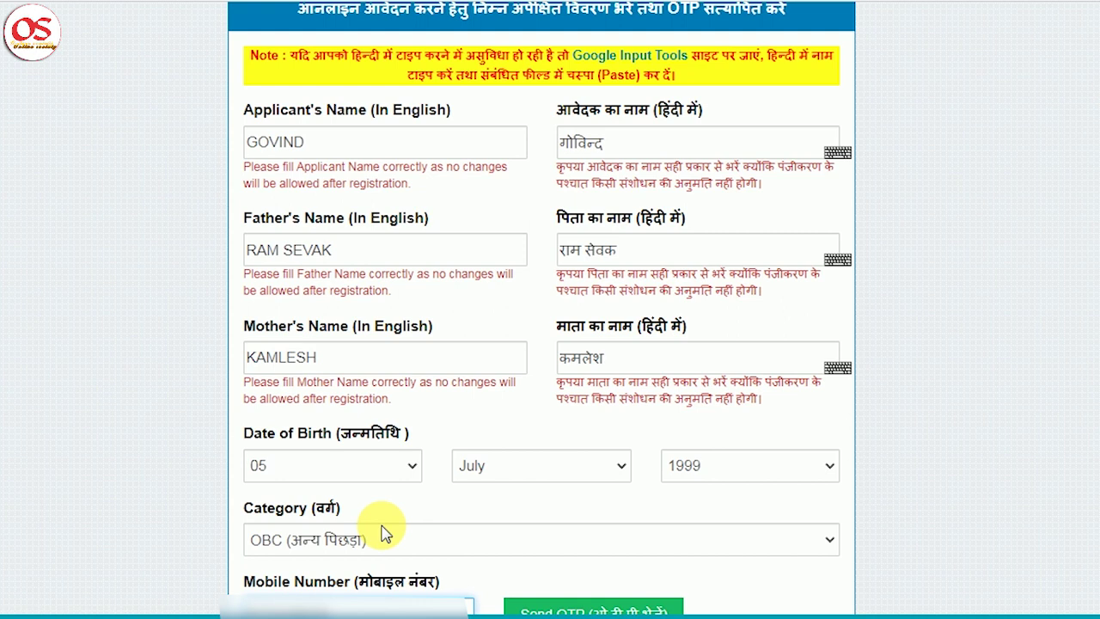
pyautogui.click(384, 533)
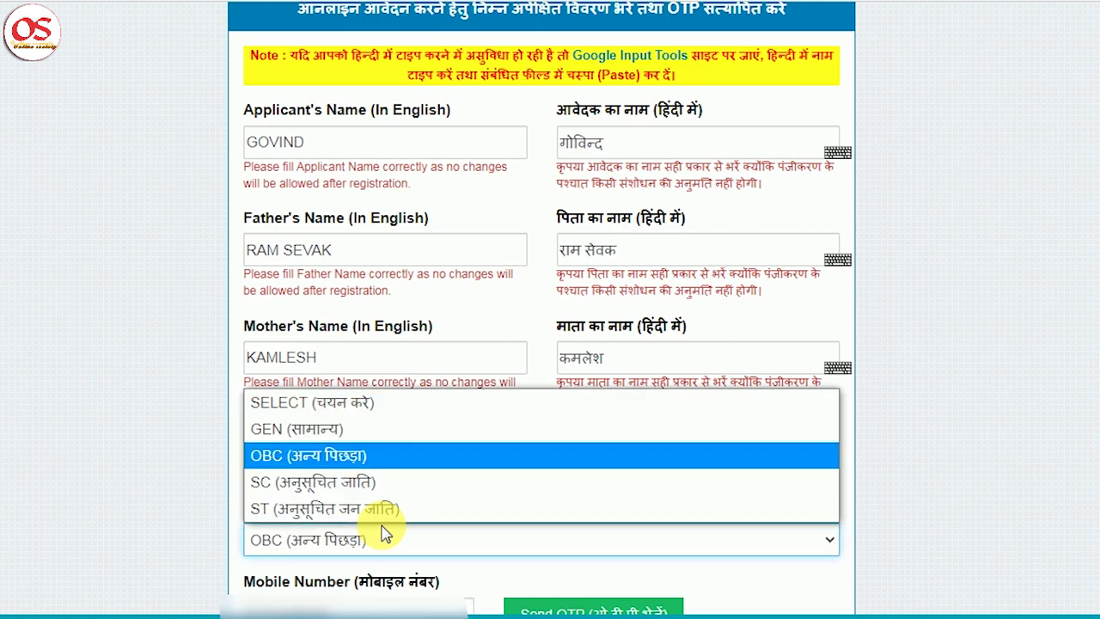
pyautogui.scroll(-1, 384, 533)
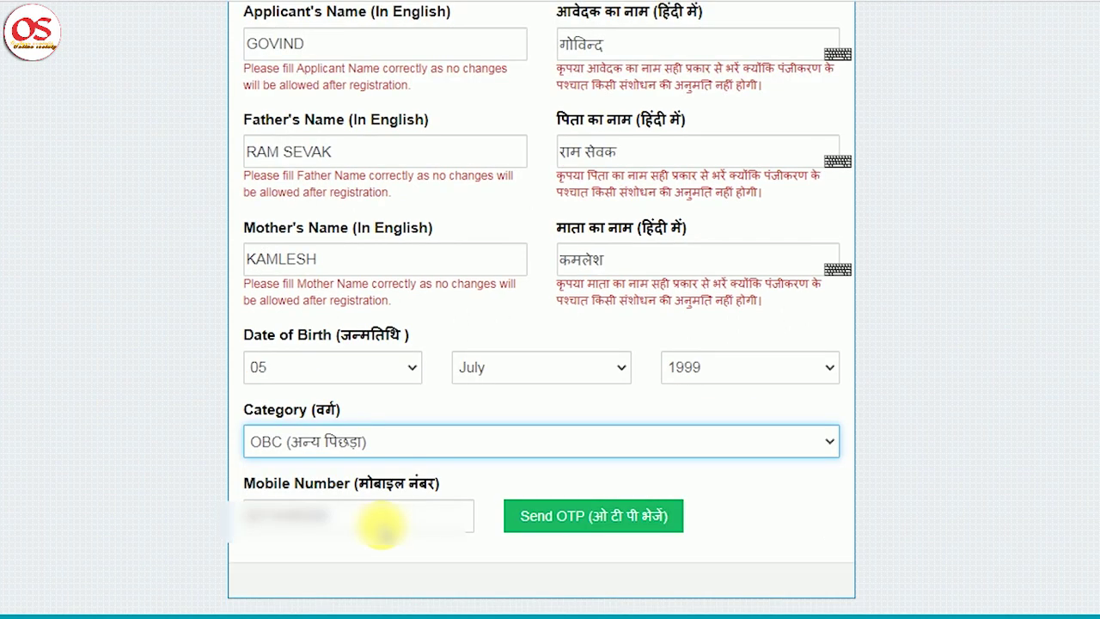
pyautogui.click(519, 522)
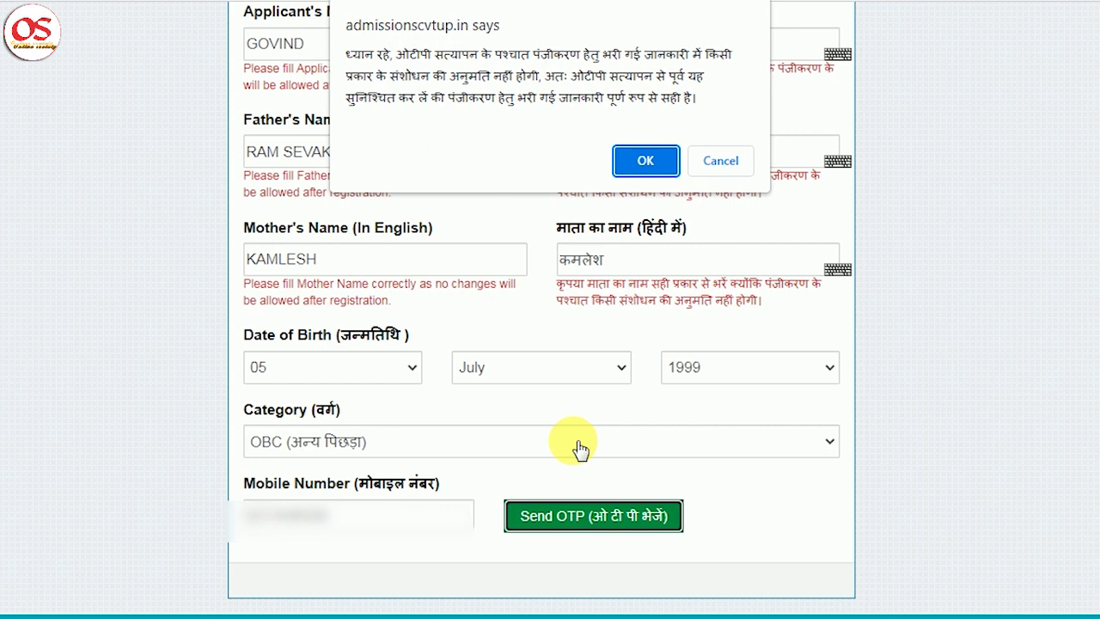
# Confirm the registration details, enter the received OTP and verify it.
pyautogui.press('Return')
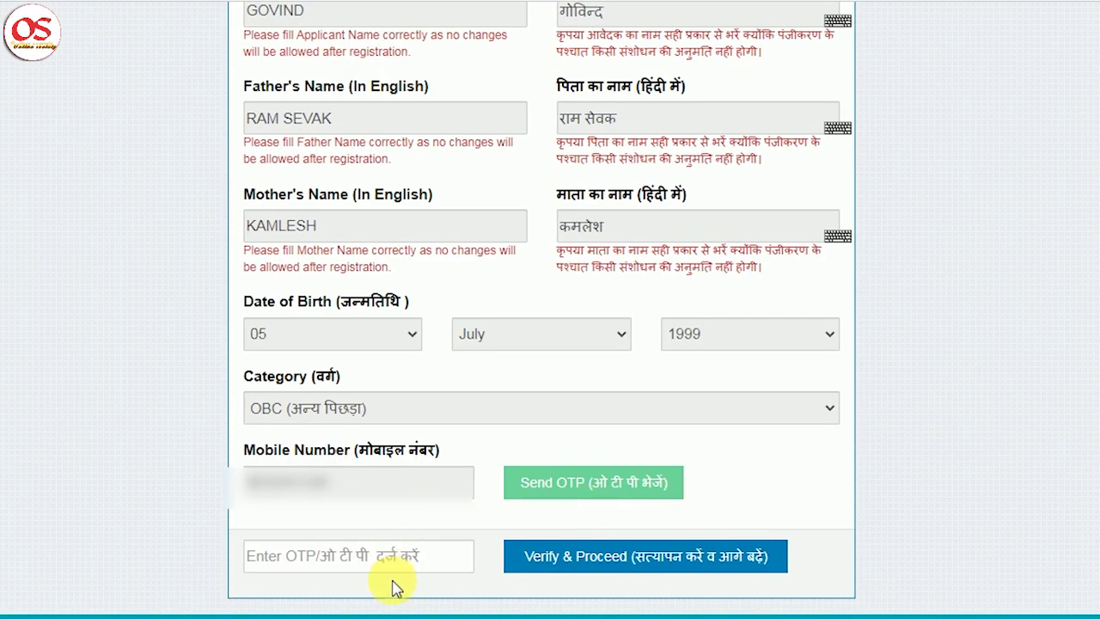
pyautogui.click(399, 568)
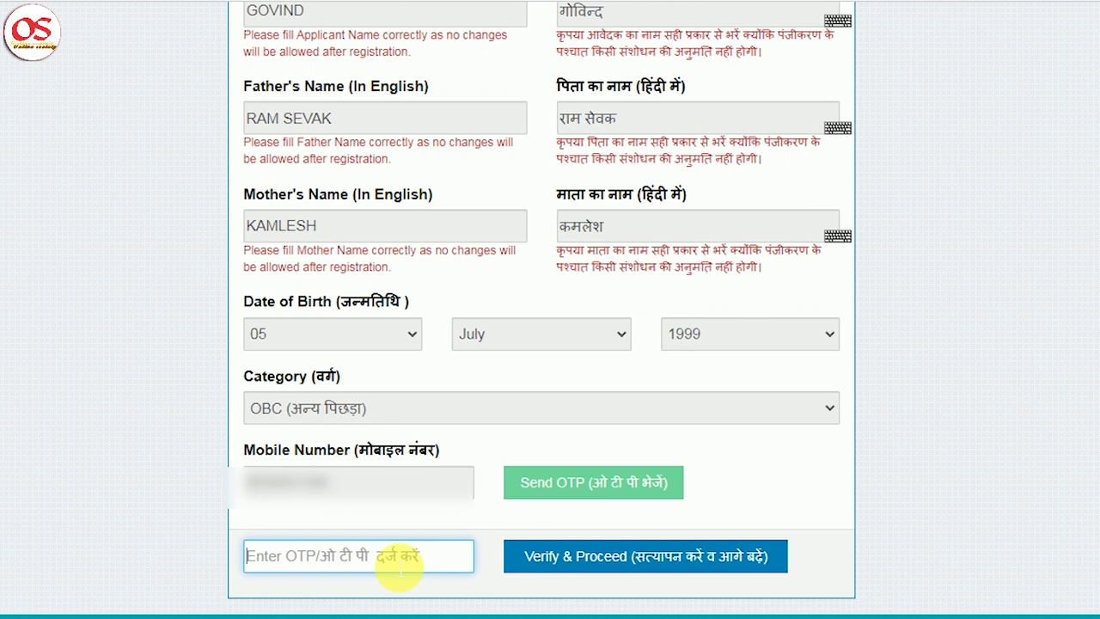
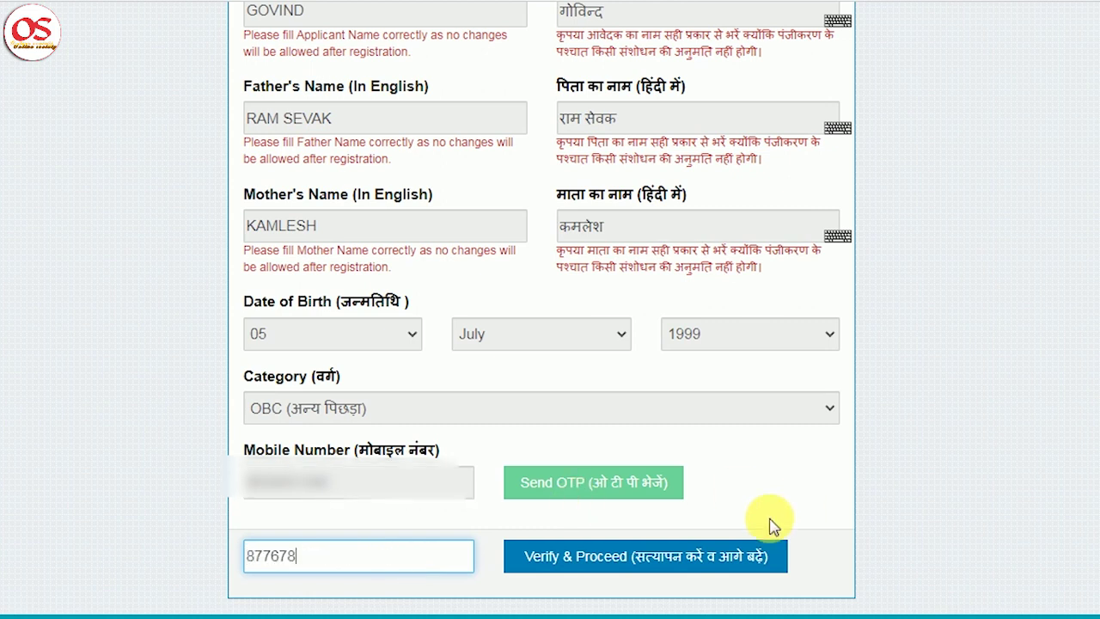
pyautogui.click(724, 554)
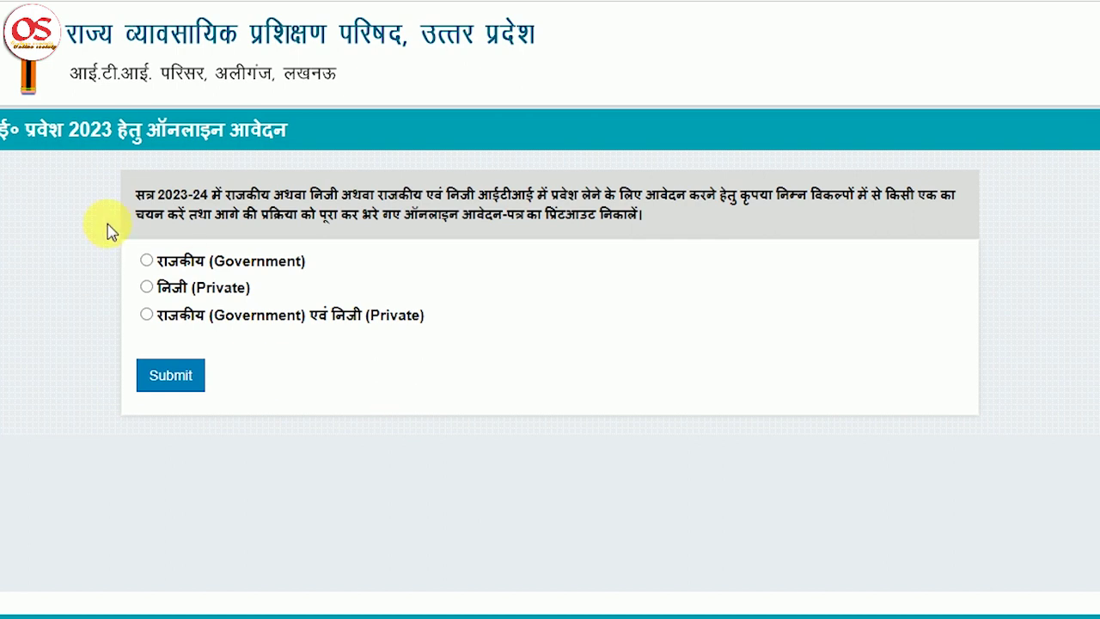
# Choose Government ITIs and set the applicant's gender to Male.
pyautogui.click(147, 261)
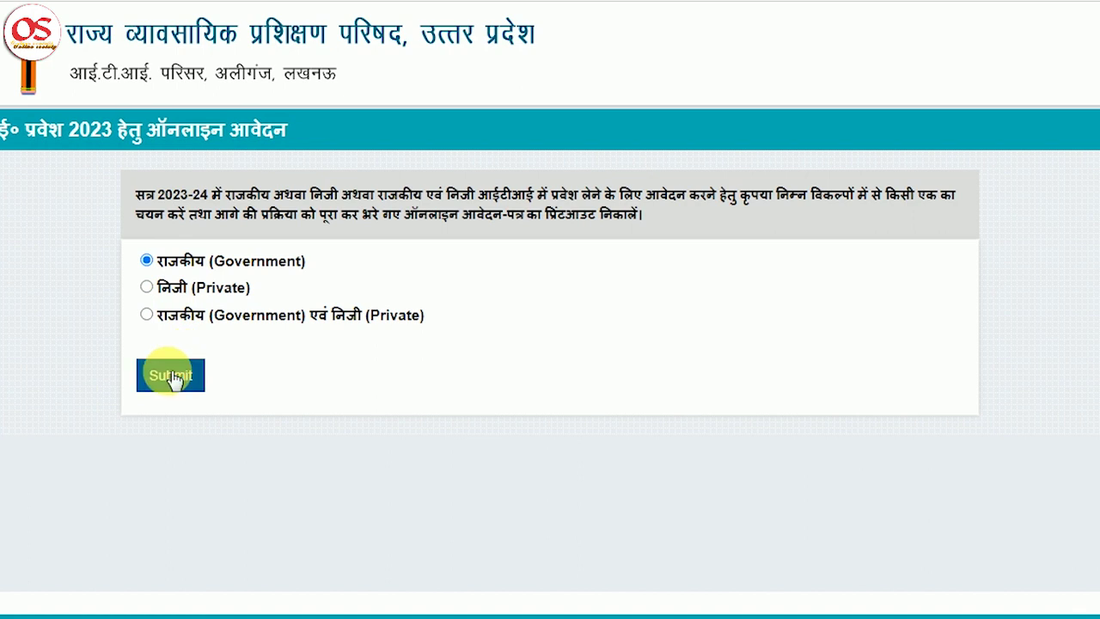
pyautogui.click(171, 375)
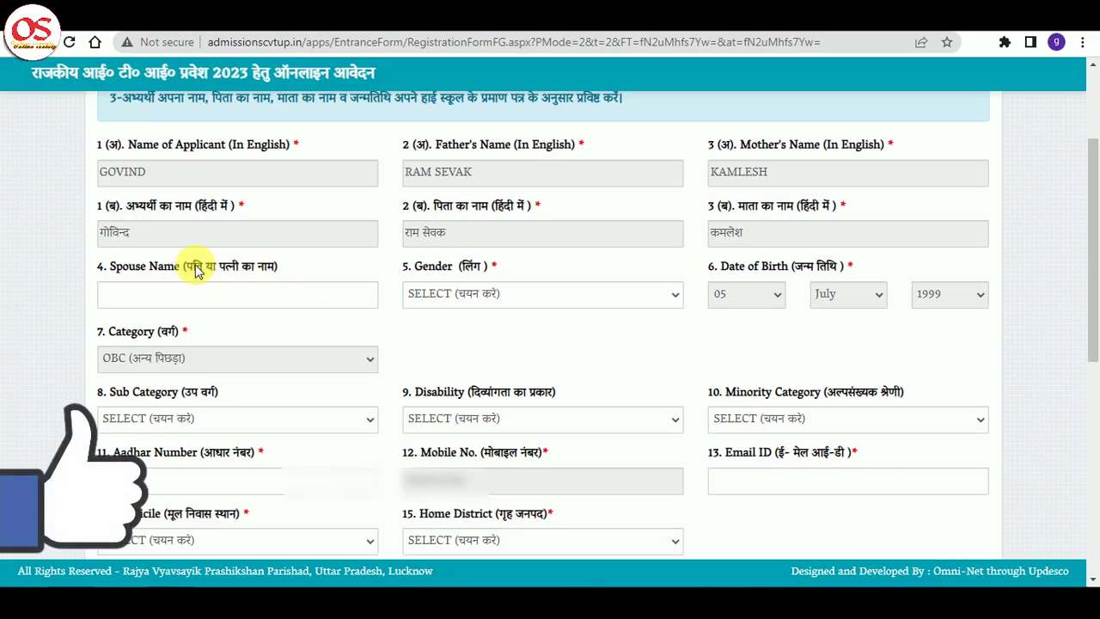
pyautogui.moveTo(196, 267); pyautogui.dragTo(256, 273)
pyautogui.click(228, 296)
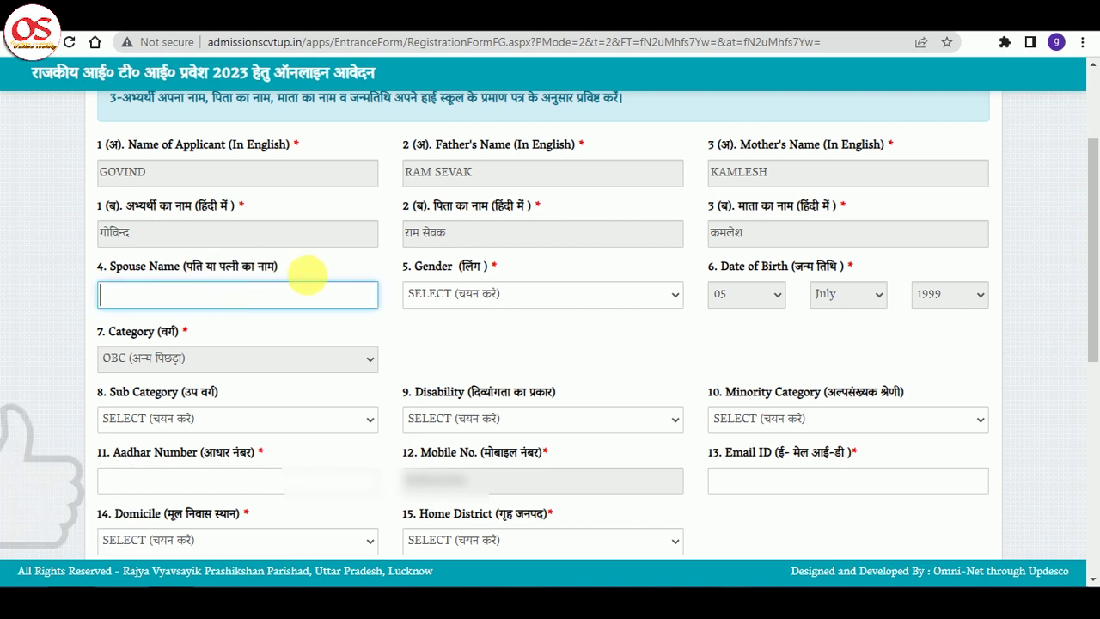
pyautogui.click(459, 292)
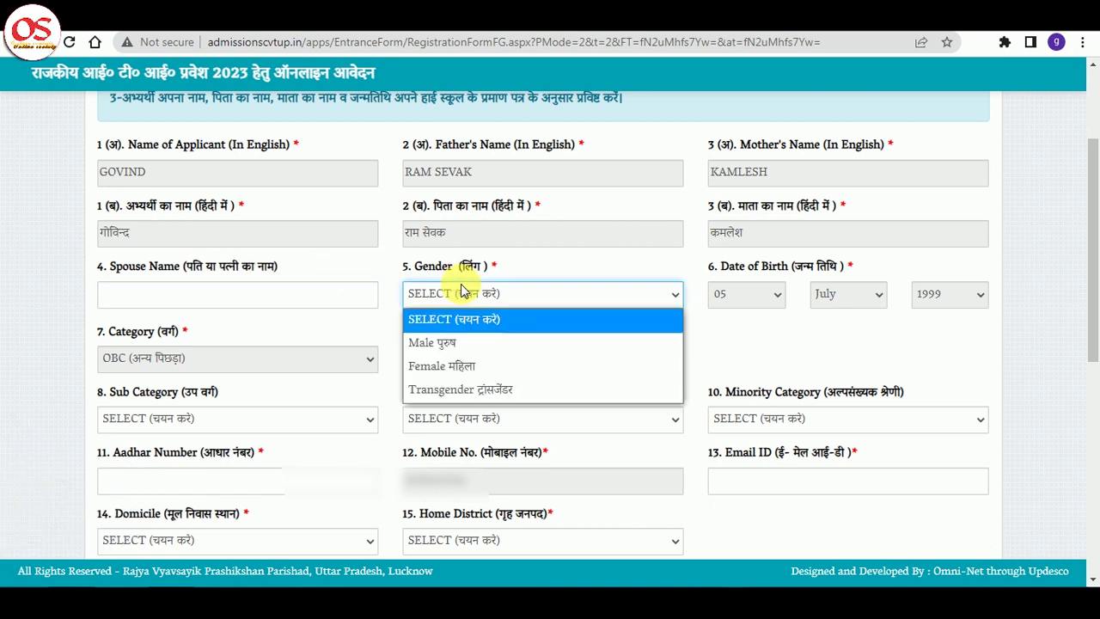
pyautogui.click(464, 346)
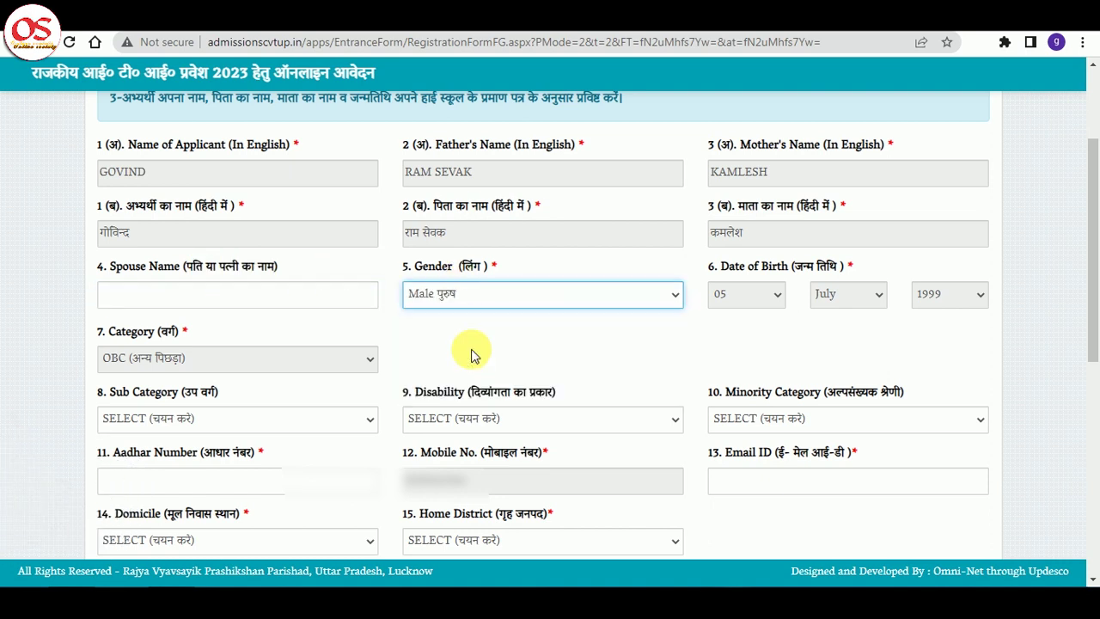
# Leave sub category and disability unselected and set minority category to NA.
pyautogui.click(259, 417)
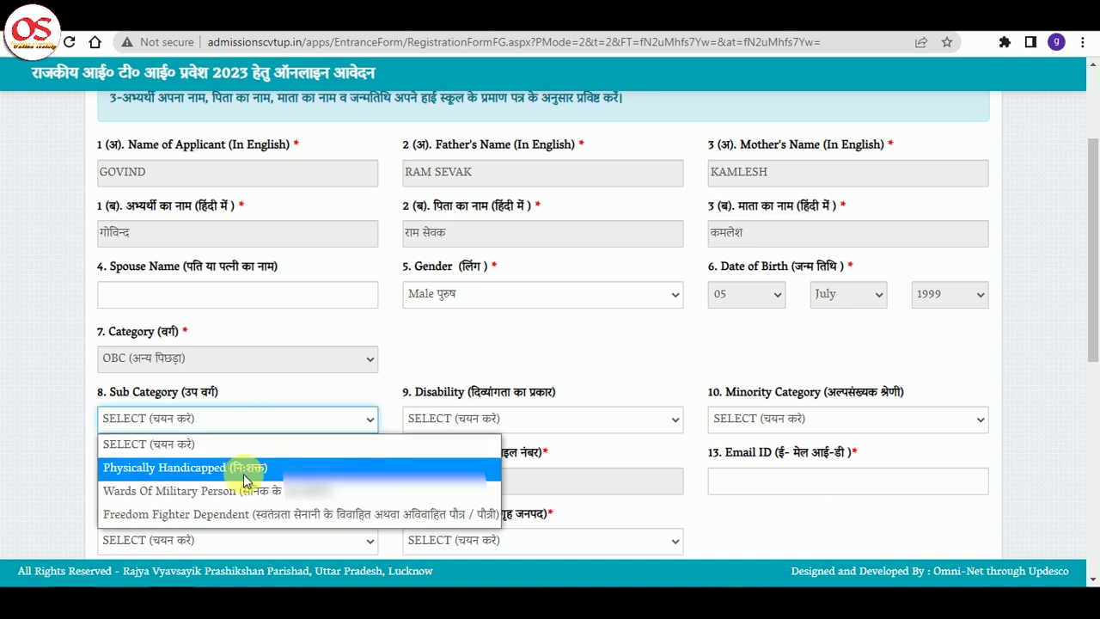
pyautogui.click(229, 439)
pyautogui.click(446, 428)
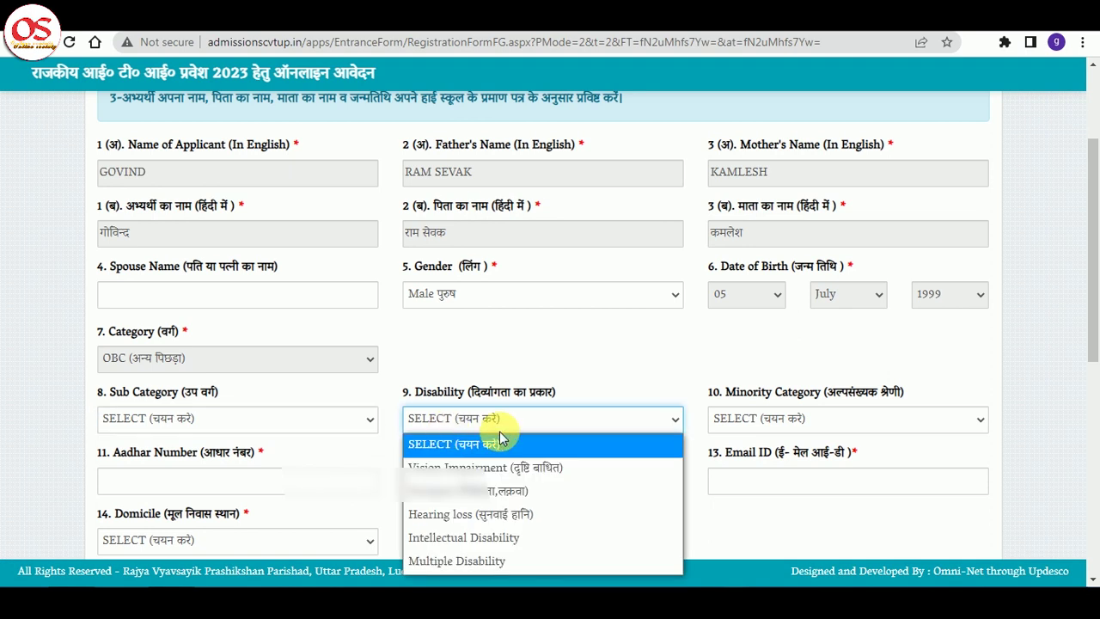
pyautogui.click(790, 421)
pyautogui.click(791, 421)
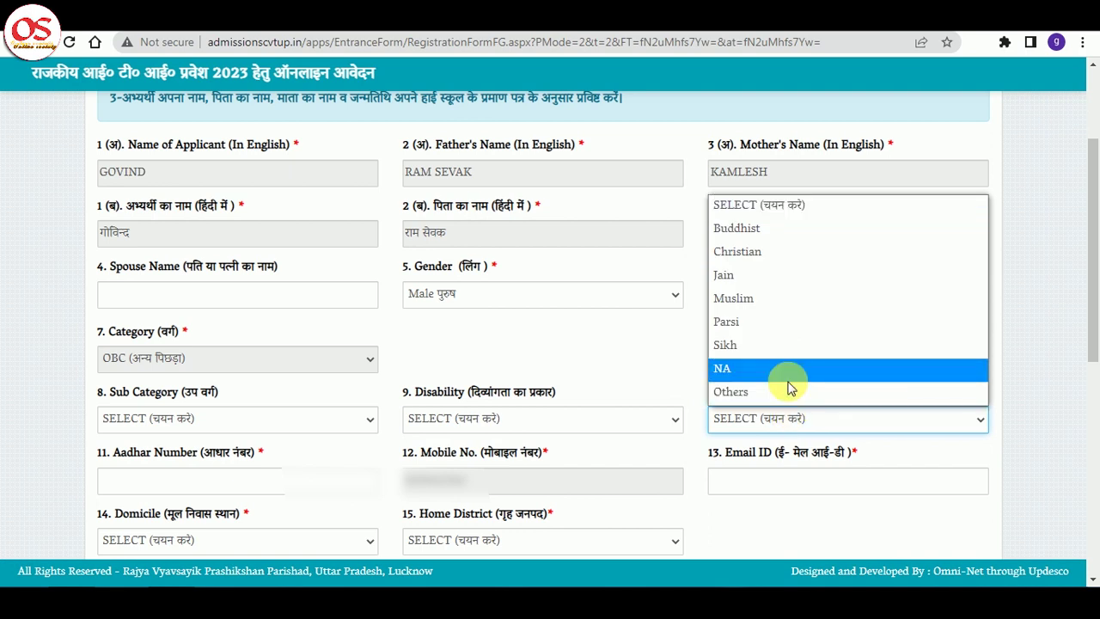
pyautogui.click(788, 380)
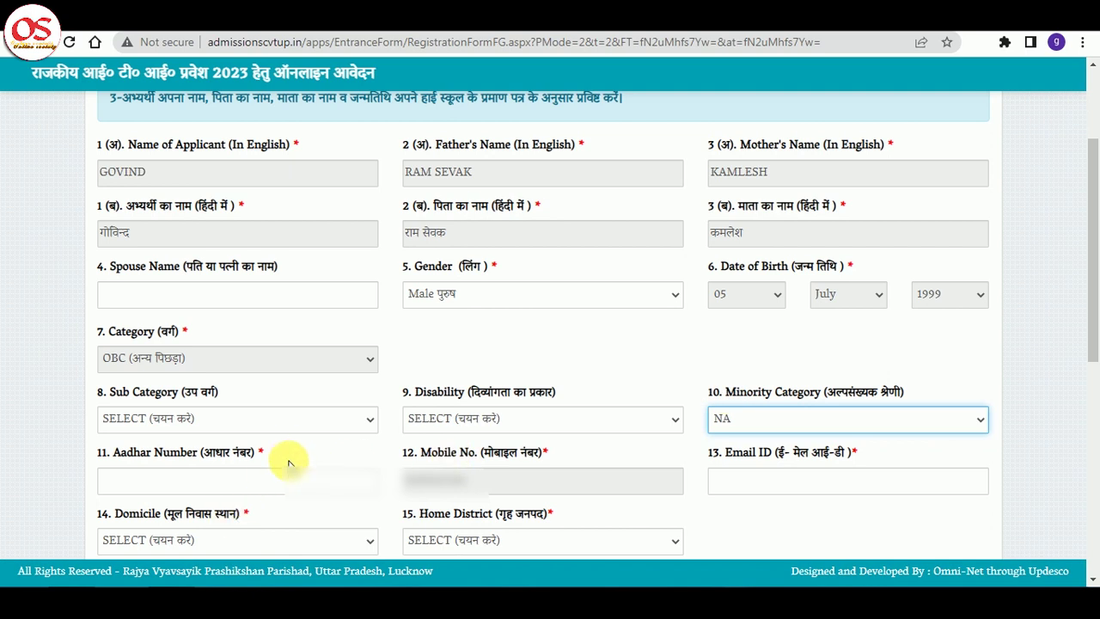
# Enter the Aadhaar number and email ID, and set domicile to Uttar Pradesh.
pyautogui.click(270, 481)
pyautogui.write('799')
pyautogui.click(767, 474)
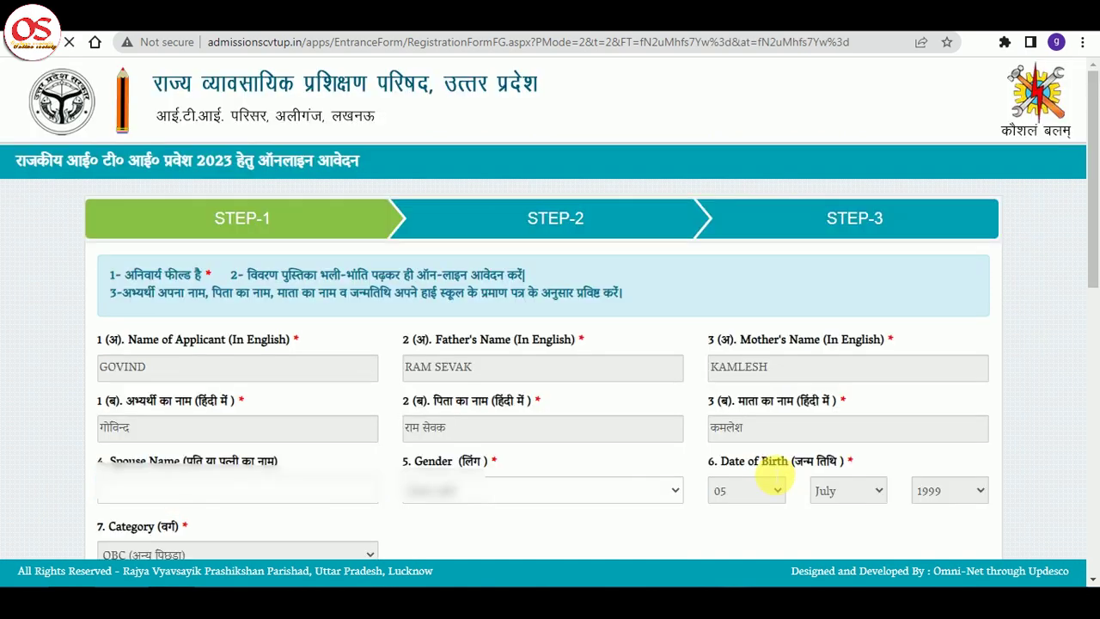
pyautogui.click(262, 279)
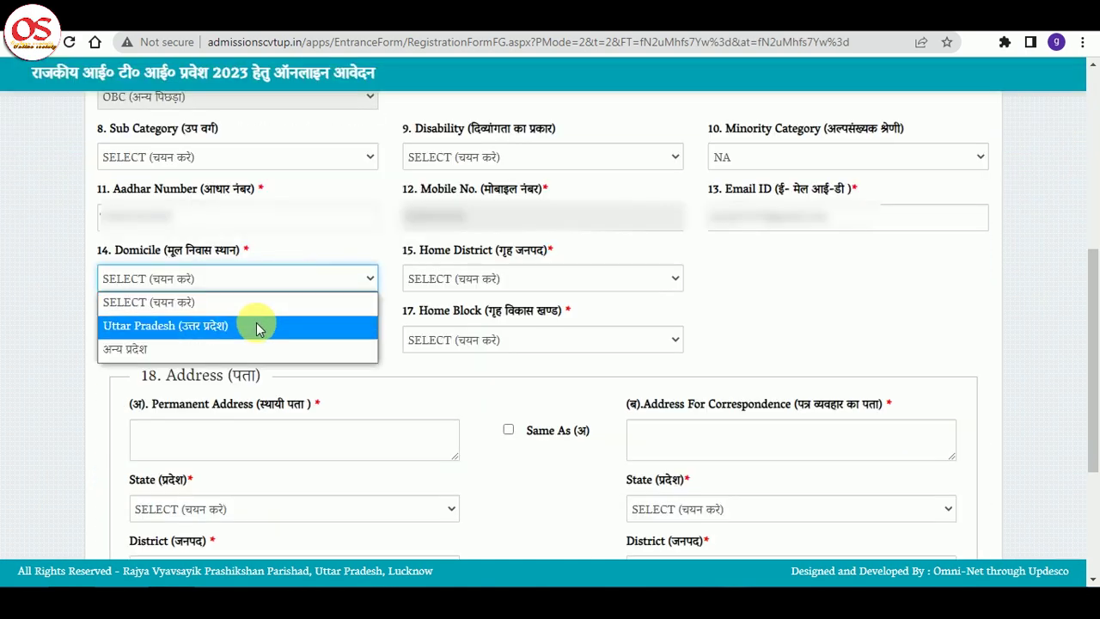
pyautogui.click(258, 326)
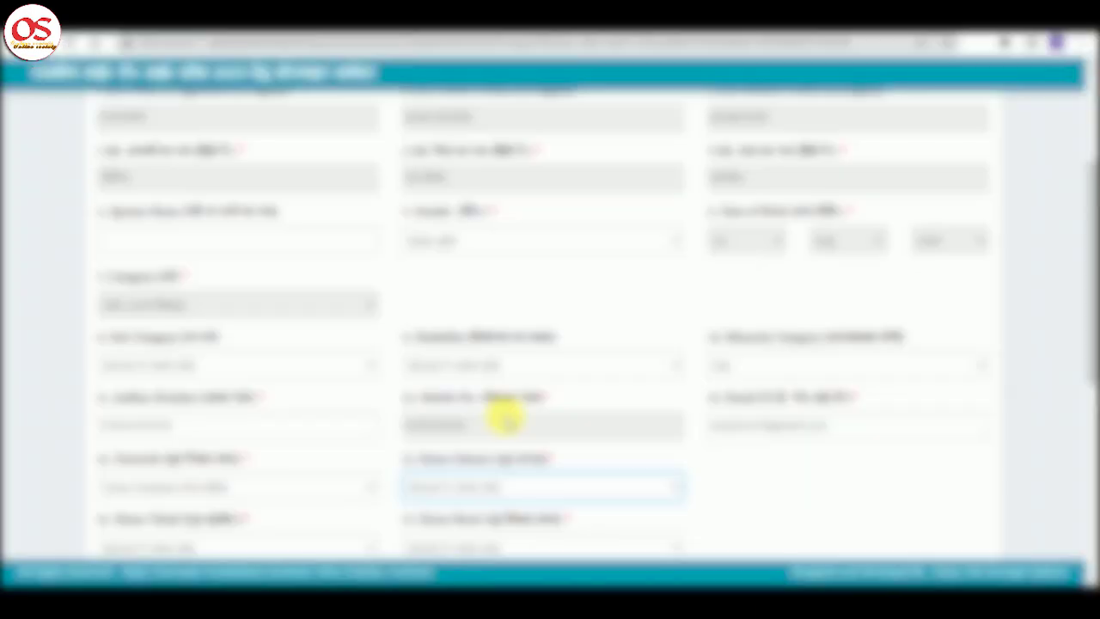
# Set home district Badaun, tehsil Badaun Sadar and block JAGAT.
pyautogui.scroll(-2, 507, 421)
pyautogui.click(518, 379)
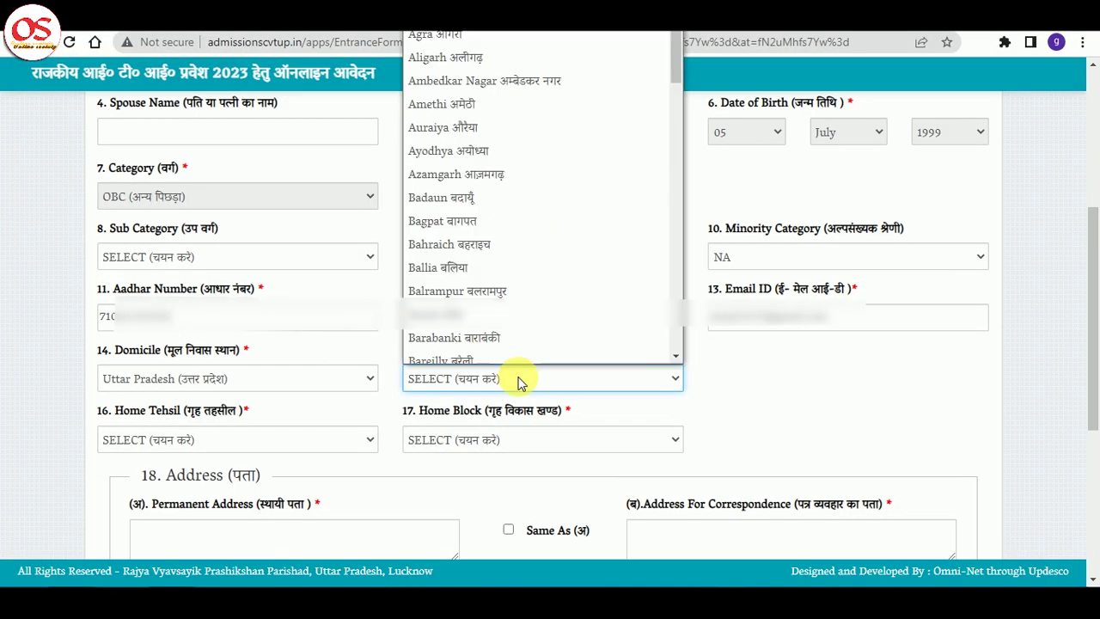
pyautogui.write('bu')
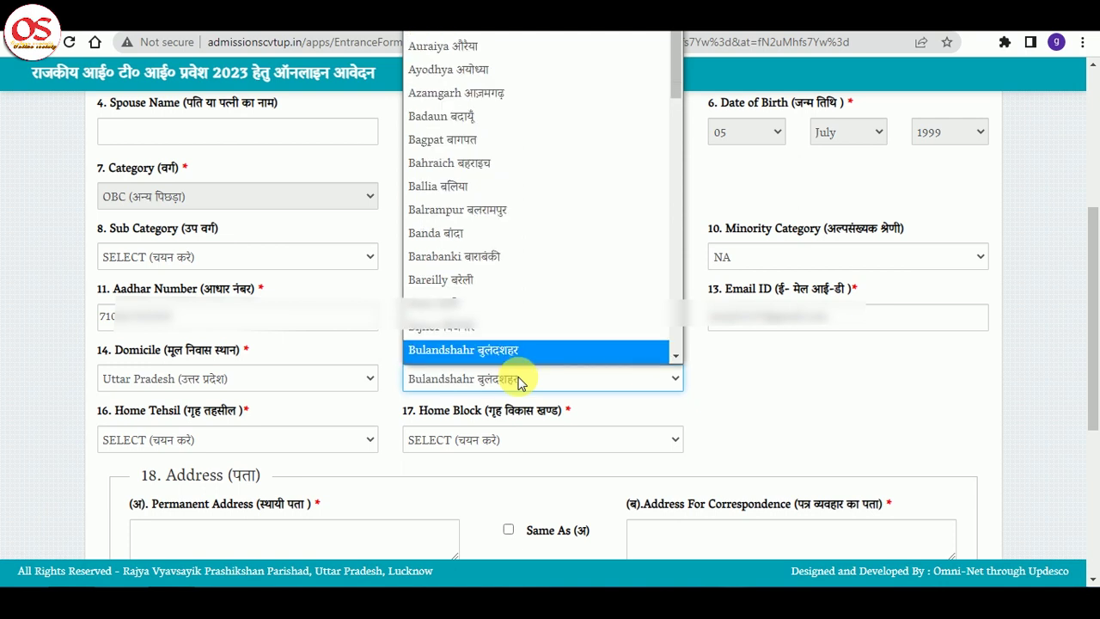
pyautogui.press('Up')
pyautogui.press('Up')
pyautogui.press('Up')
pyautogui.press('Up')
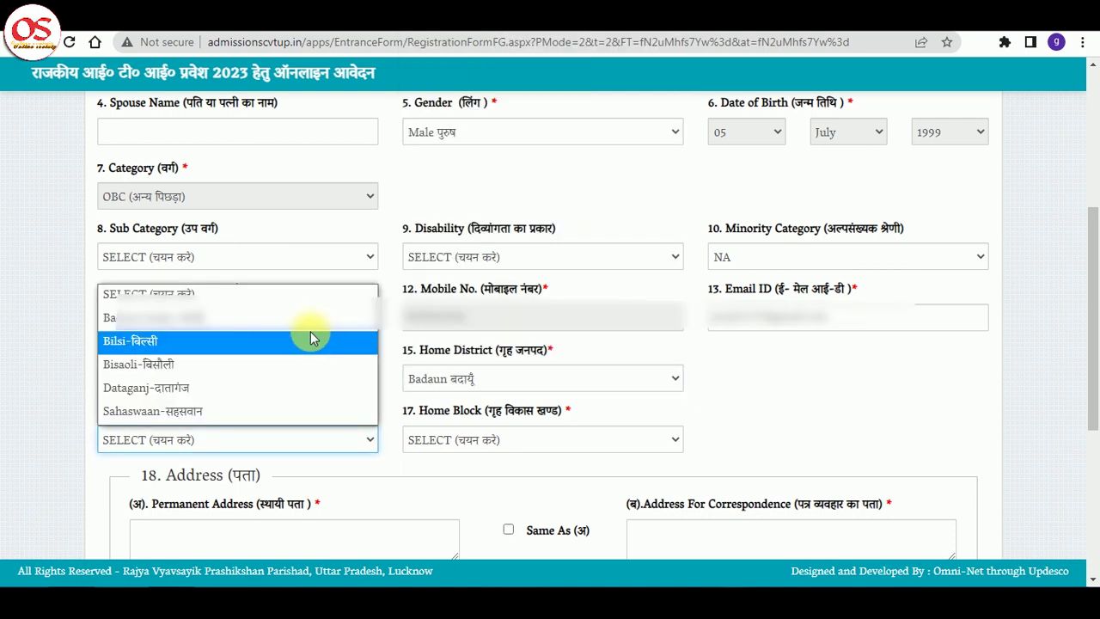
pyautogui.click(297, 318)
pyautogui.click(503, 441)
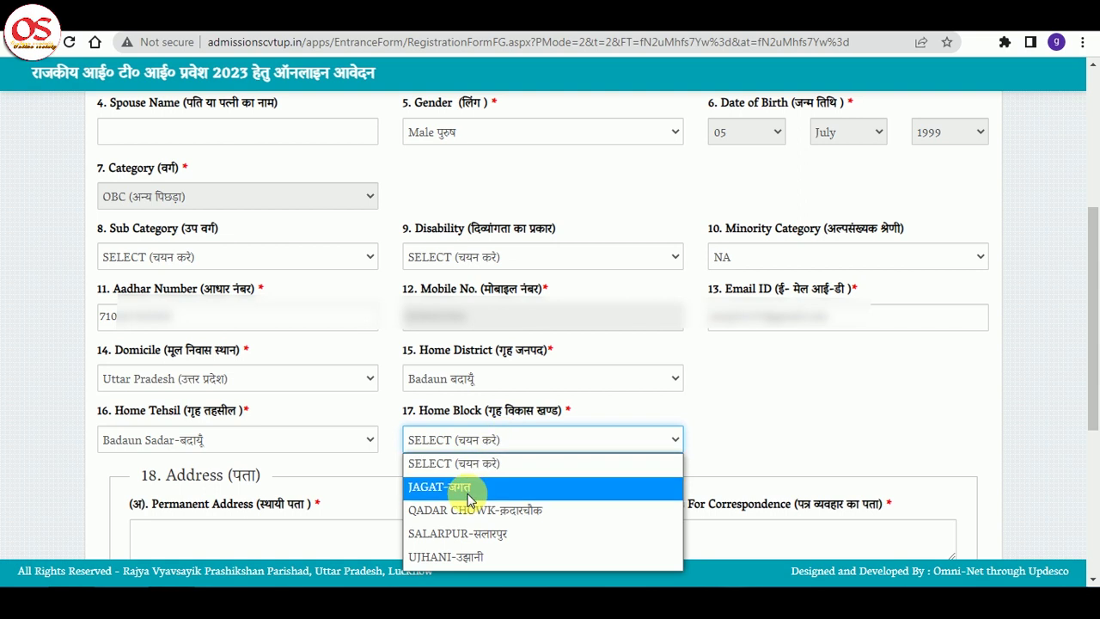
pyautogui.click(467, 489)
# Enter the permanent address with UTTAR PRADESH as state and its pincode.
pyautogui.scroll(-2, 464, 500)
pyautogui.click(269, 381)
pyautogui.write('VILLAGE')
pyautogui.scroll(-2, 275, 309)
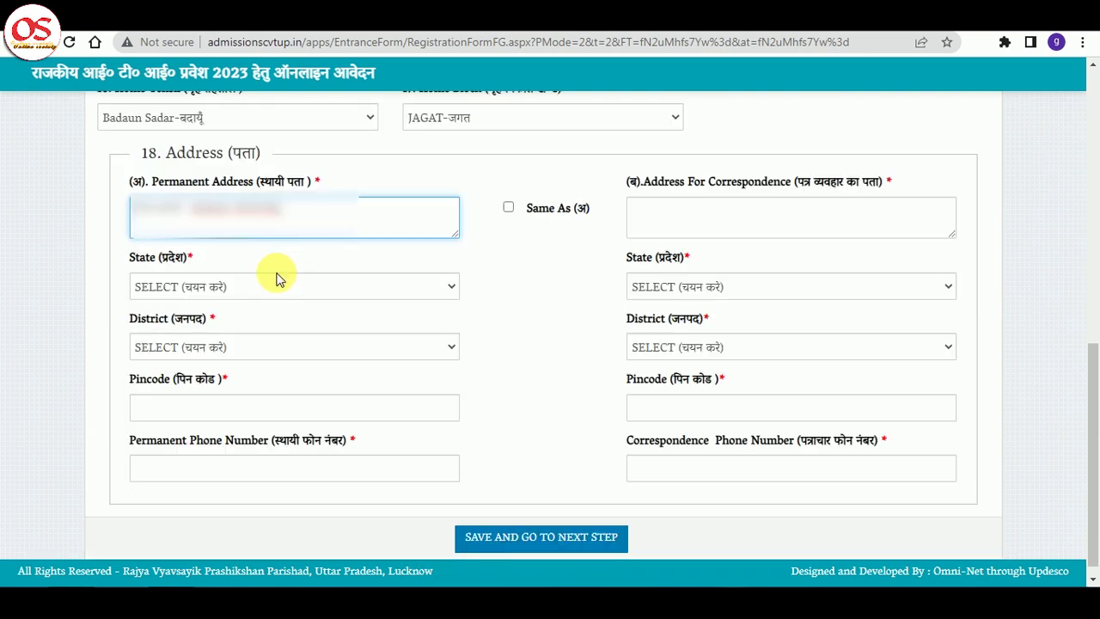
pyautogui.click(275, 277)
pyautogui.press('Down')
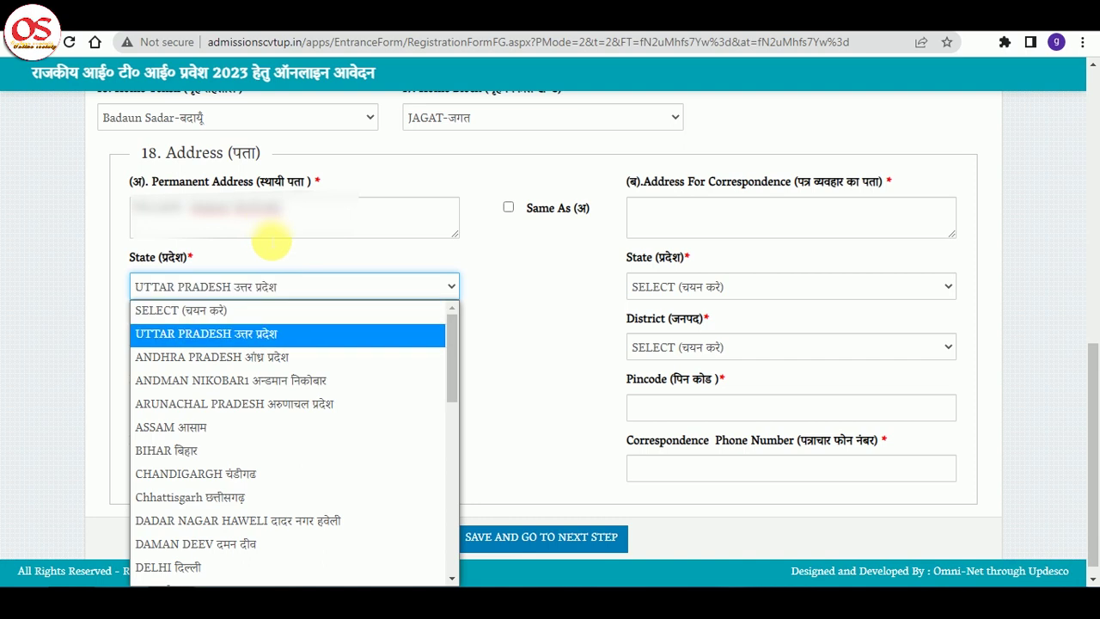
pyautogui.press('Return')
pyautogui.click(243, 415)
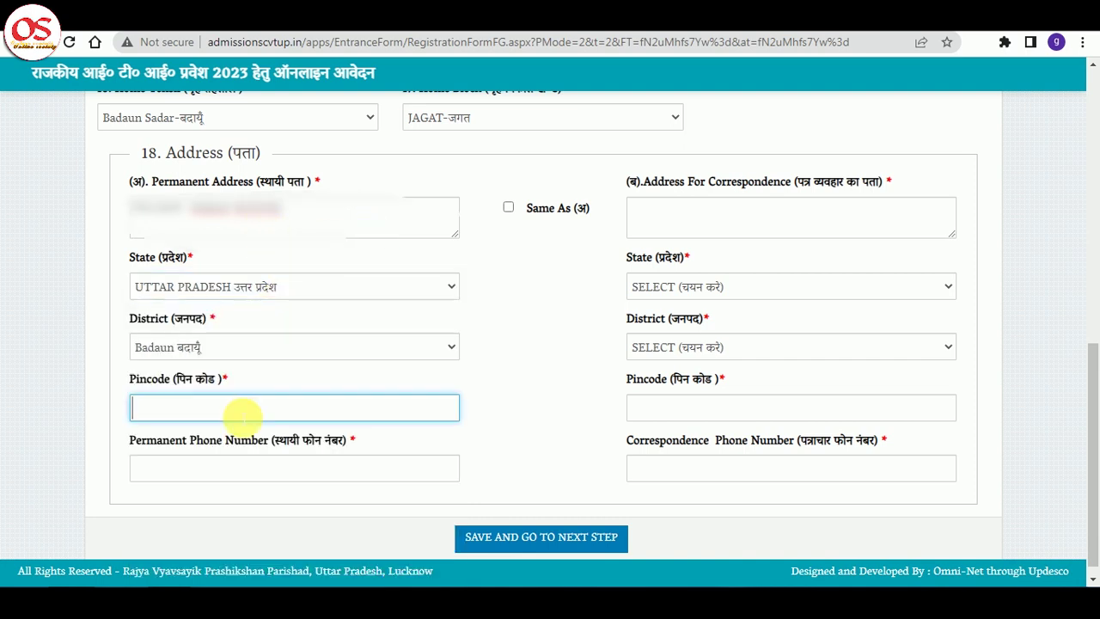
pyautogui.write('243601')
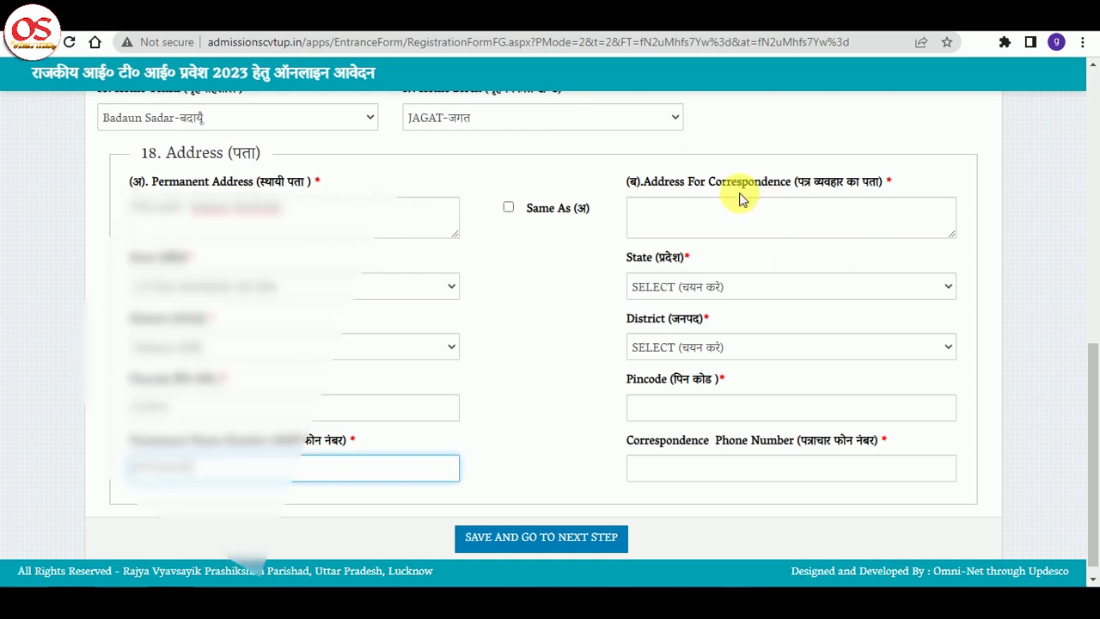
# Copy the permanent address to correspondence address, then save and continue.
pyautogui.moveTo(741, 182); pyautogui.dragTo(855, 183)
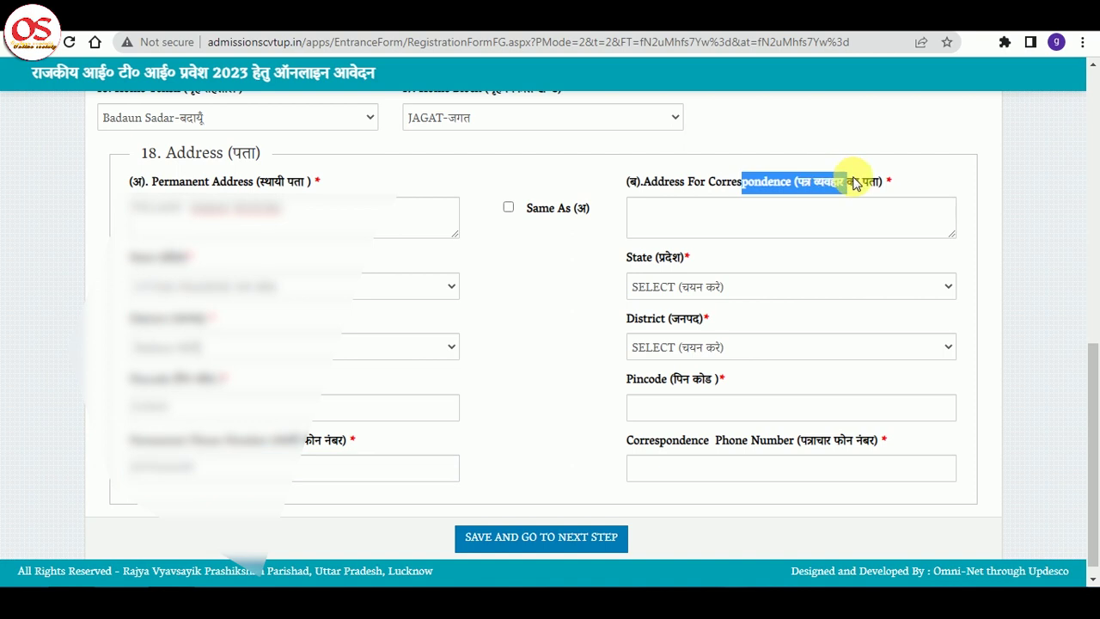
pyautogui.click(508, 210)
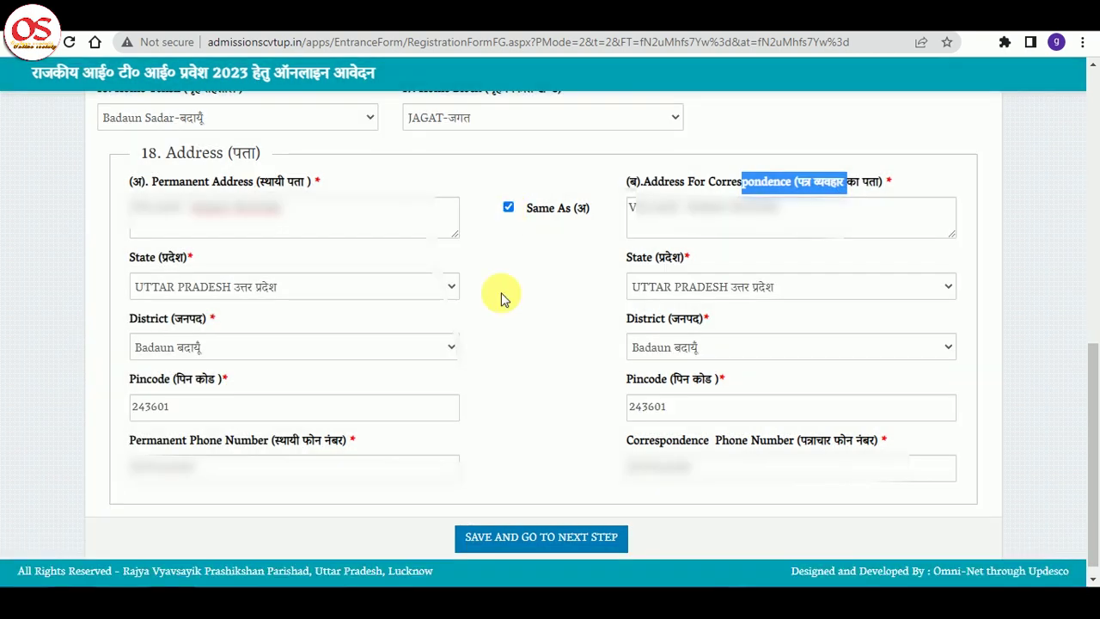
pyautogui.click(557, 553)
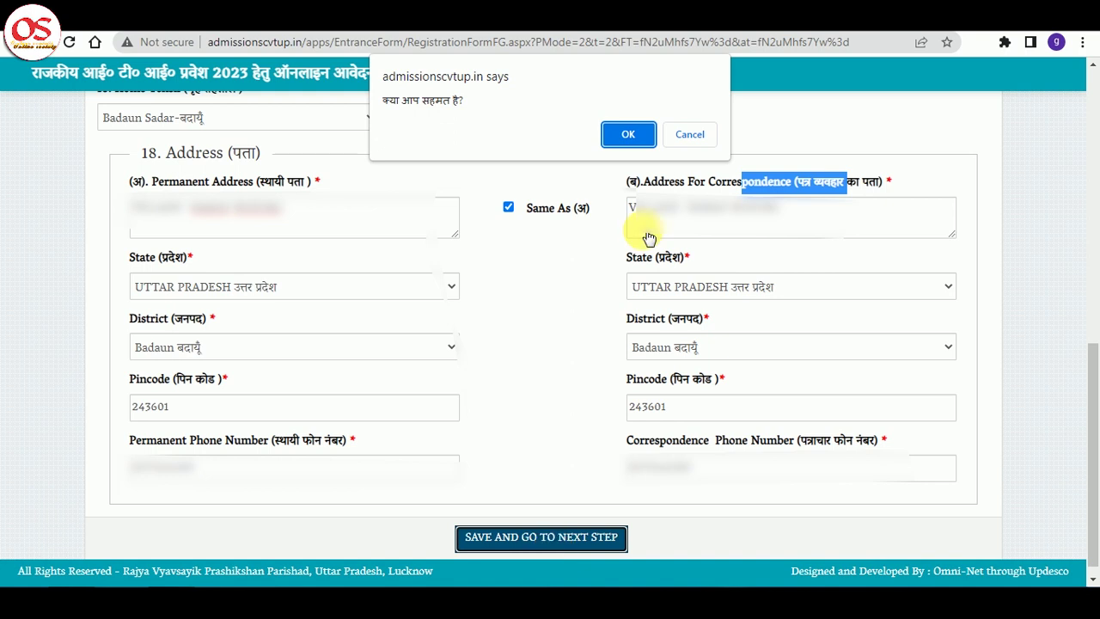
pyautogui.click(640, 133)
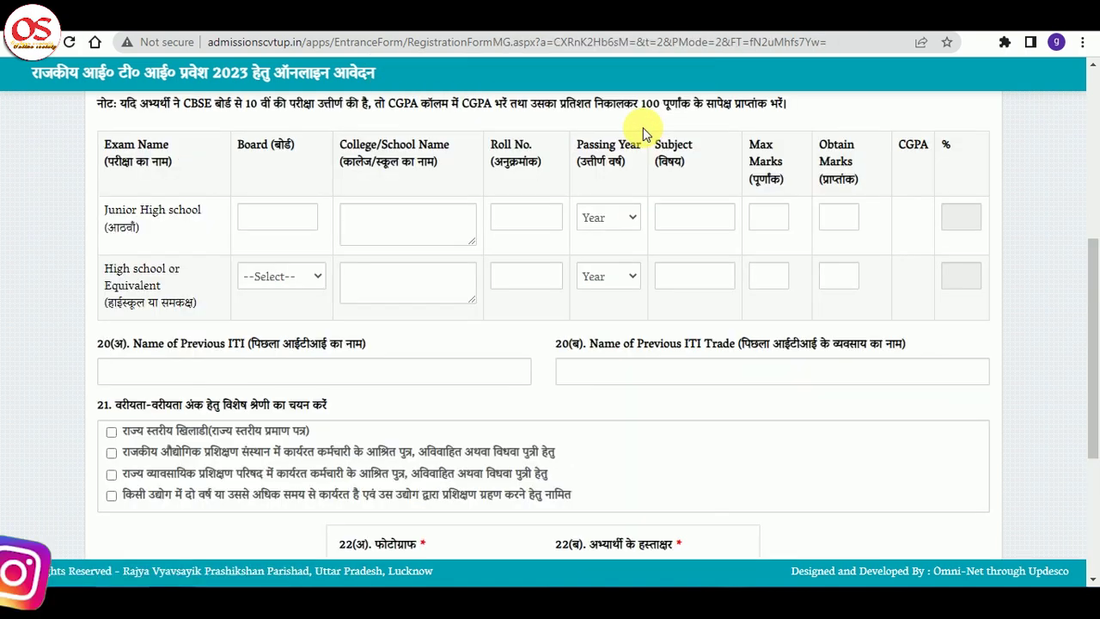
# Dismiss the Windows colour scheme prompt and choose UP Board for high school.
pyautogui.scroll(-2, 643, 128)
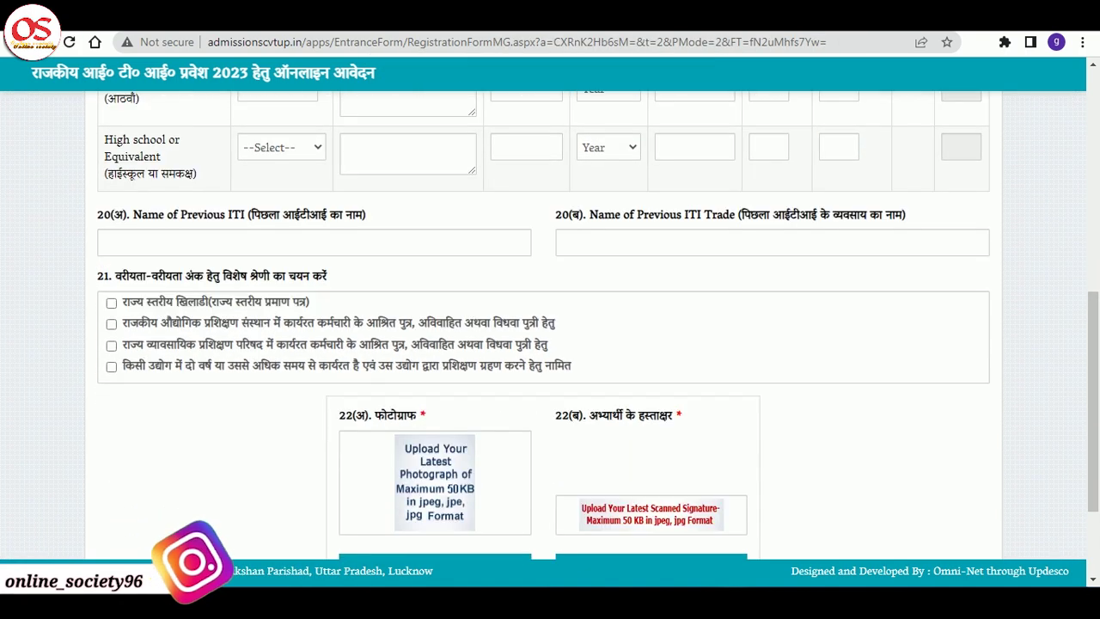
pyautogui.scroll(2, 597, 349)
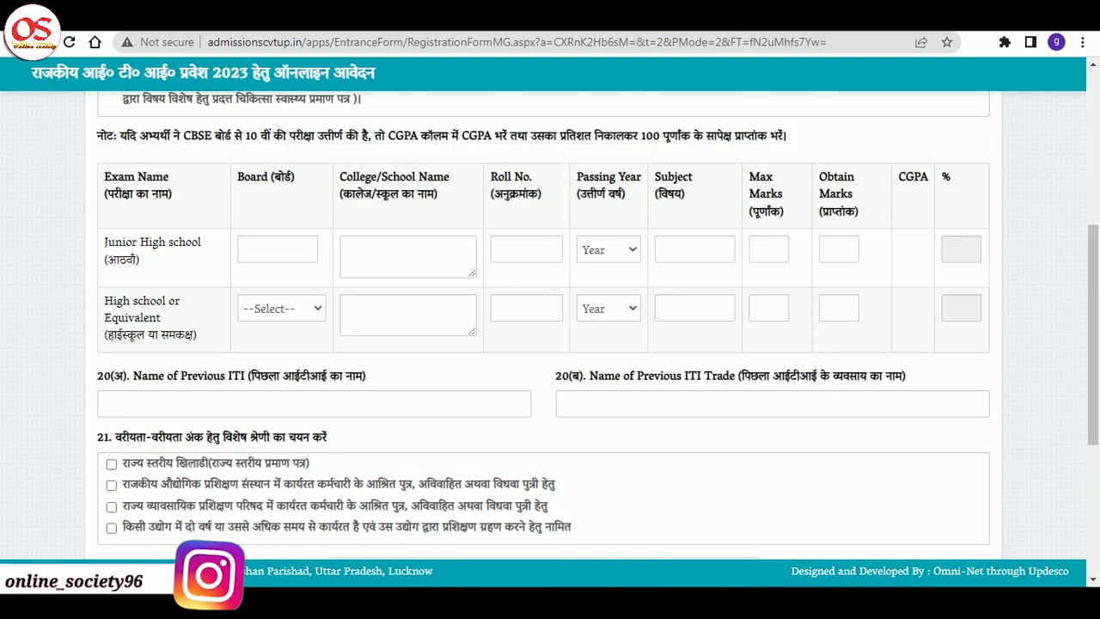
pyautogui.scroll(3, 112, 196)
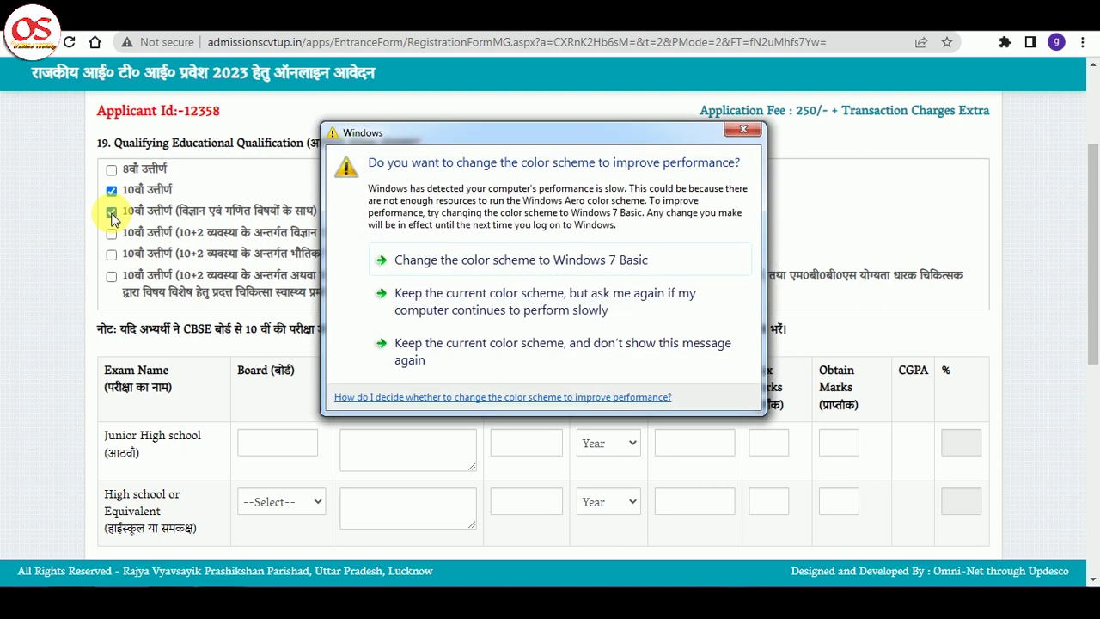
pyautogui.click(741, 130)
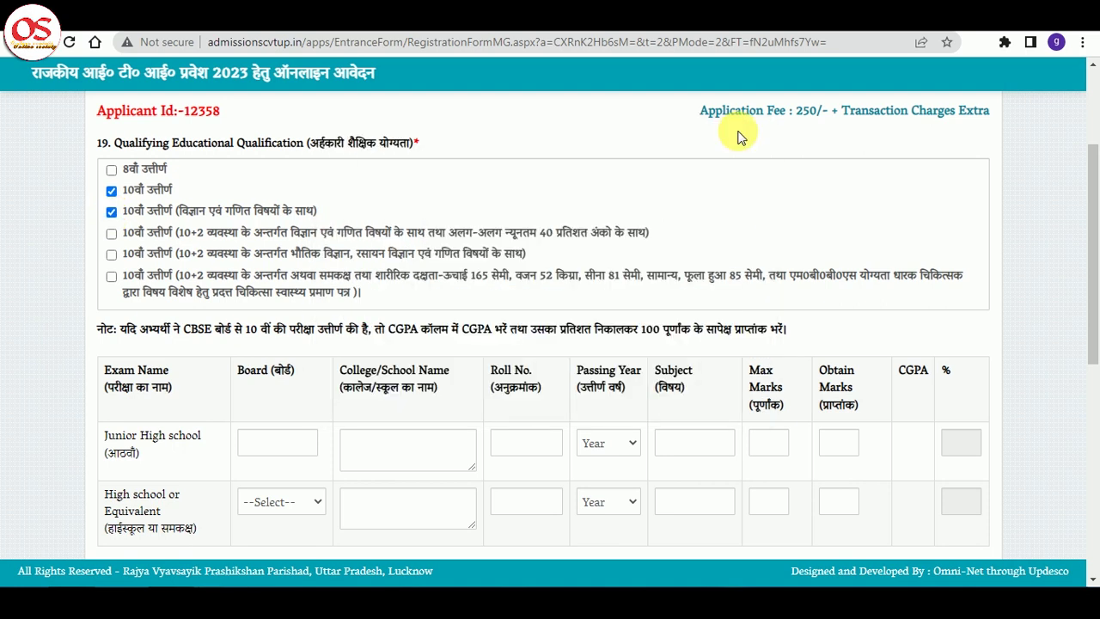
pyautogui.click(267, 511)
pyautogui.press('Down')
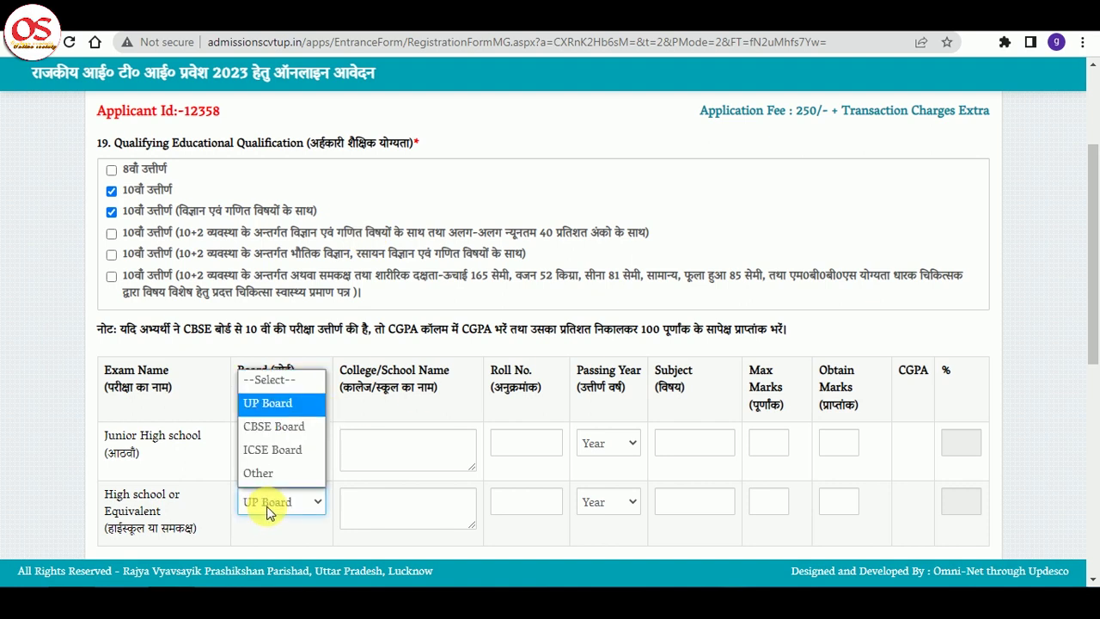
pyautogui.press('Return')
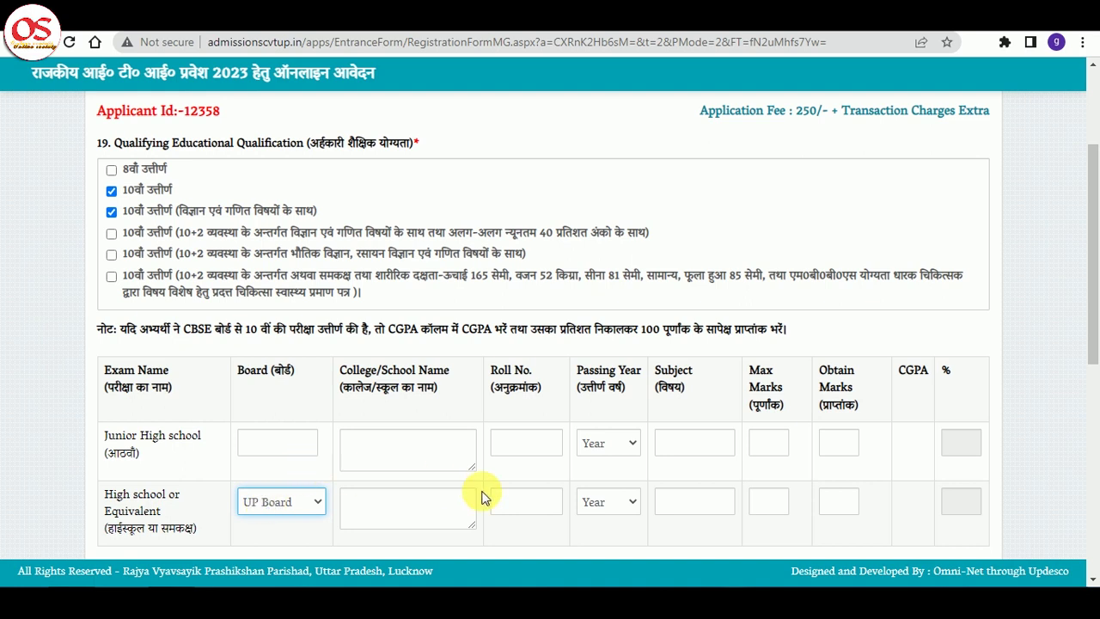
# Enter school name 'UP B C BUDAUN', the roll number and passing year 2014.
pyautogui.click(401, 514)
pyautogui.write('UP B')
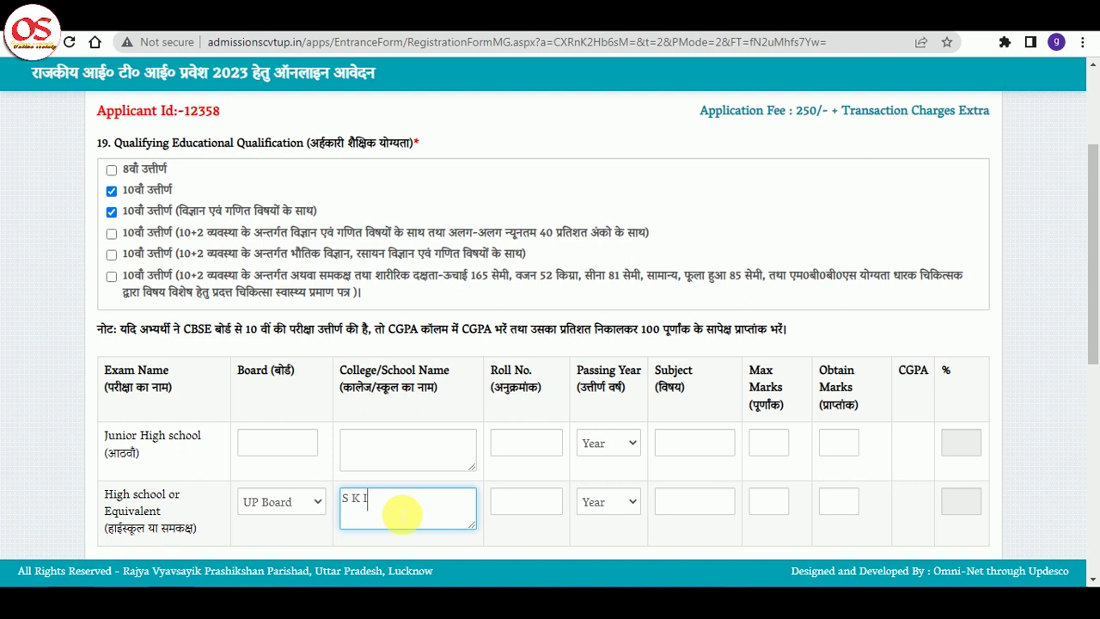
pyautogui.write(' C BUDAUN')
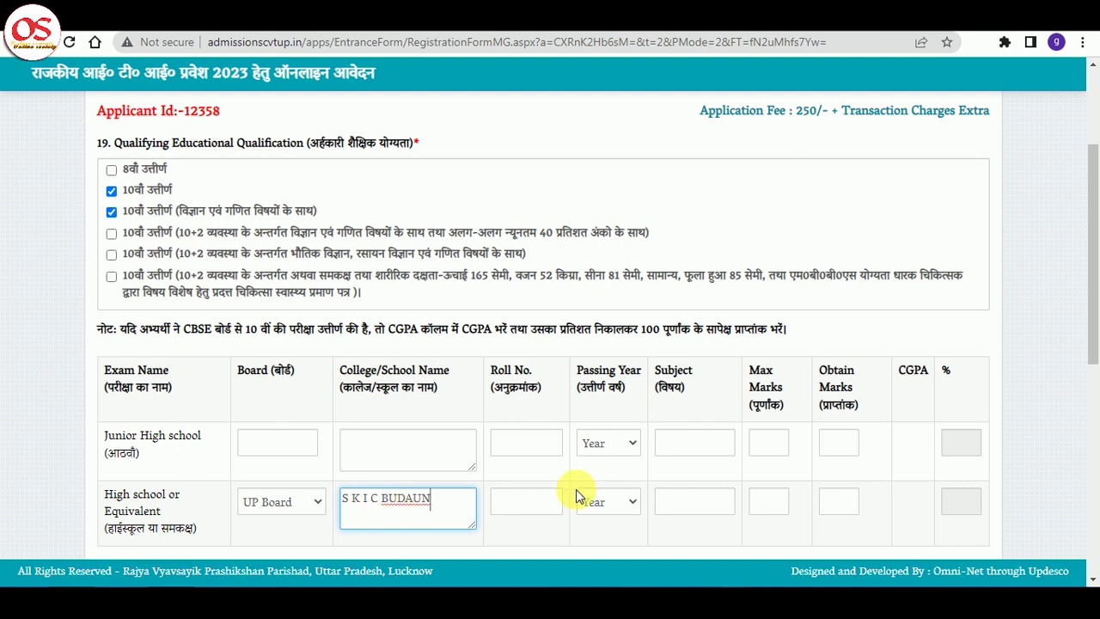
pyautogui.click(544, 499)
pyautogui.click(617, 501)
pyautogui.write('2014')
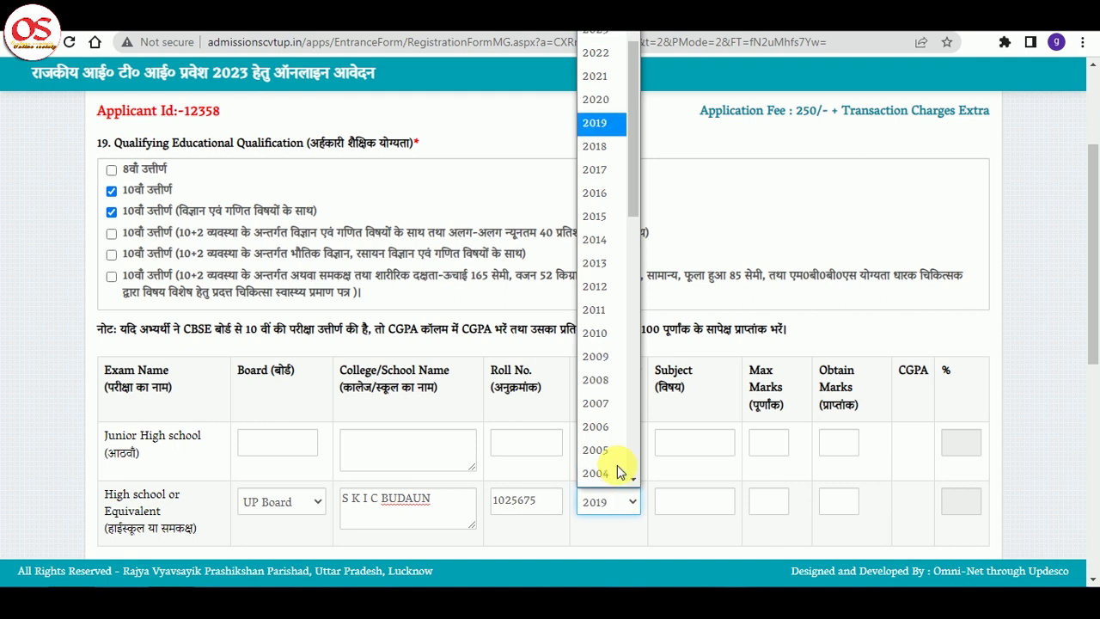
pyautogui.press('Return')
# Enter subjects HINDI, ENGLISH, SOCIAL SCIENCE with 600 maximum and 466 obtained marks.
pyautogui.click(702, 504)
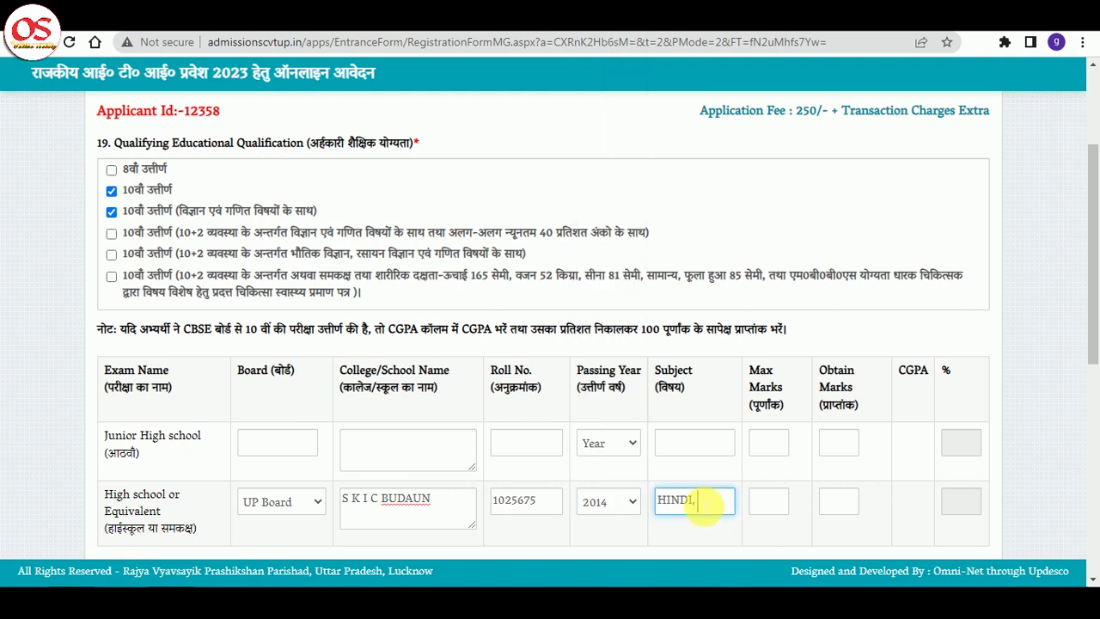
pyautogui.write('HINDI, ENGLISH,')
pyautogui.write(' SOCIAL SCIENCE')
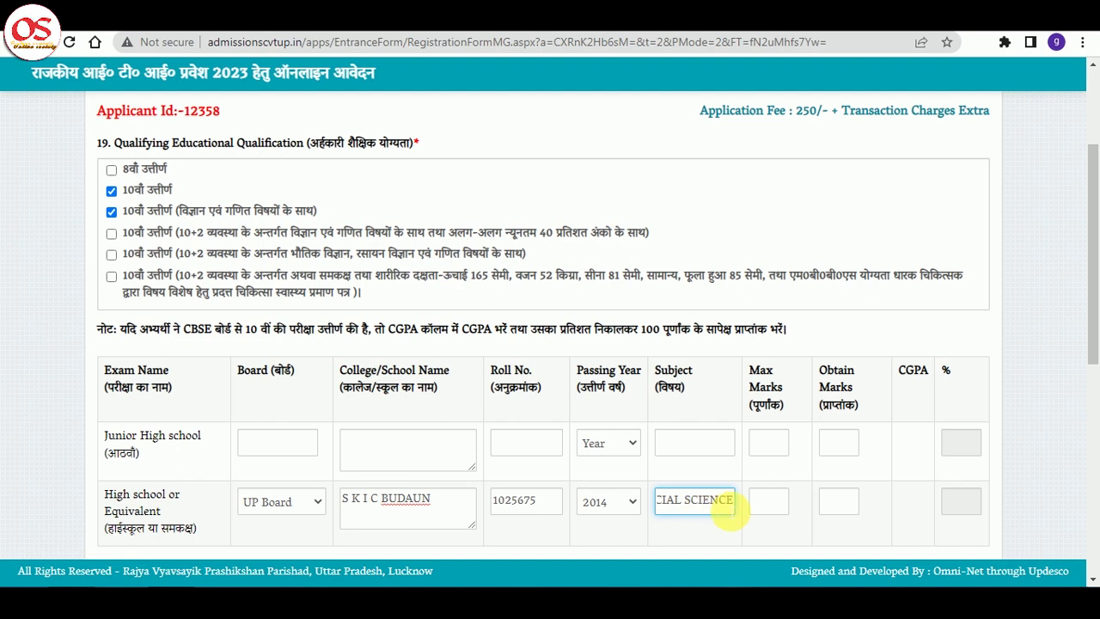
pyautogui.click(762, 504)
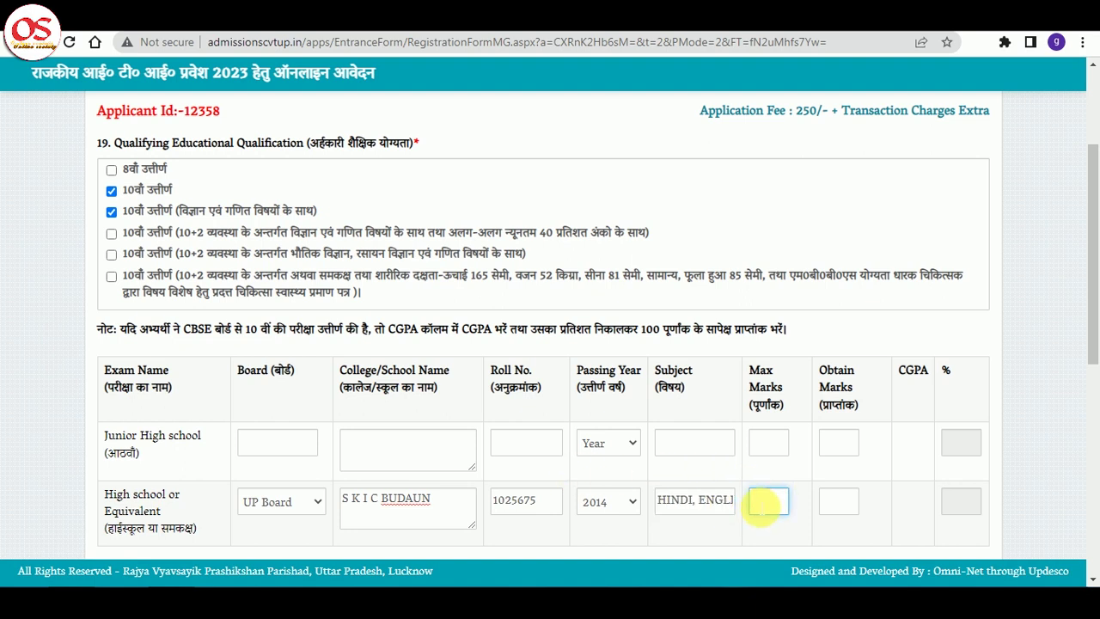
pyautogui.write('600')
pyautogui.press('Tab')
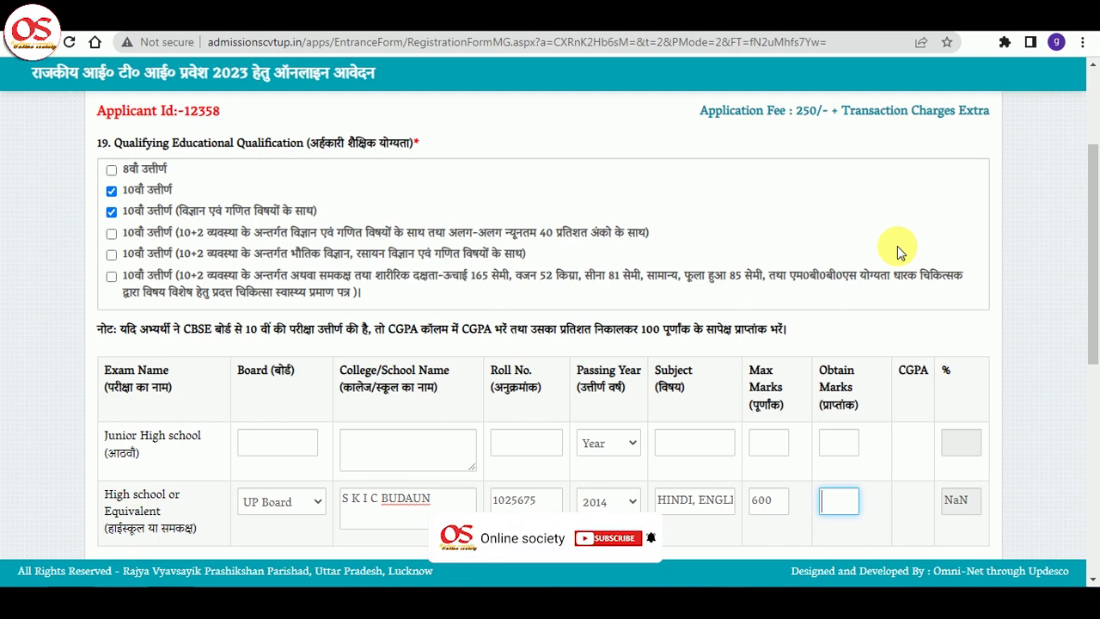
pyautogui.write('466')
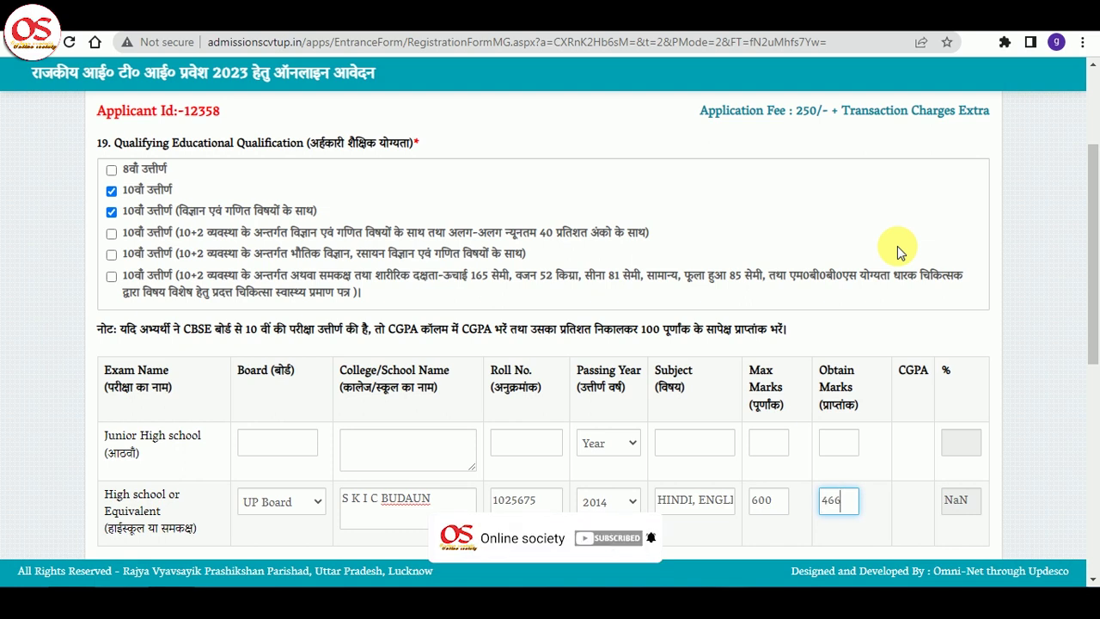
pyautogui.press('Tab')
pyautogui.scroll(-3, 897, 246)
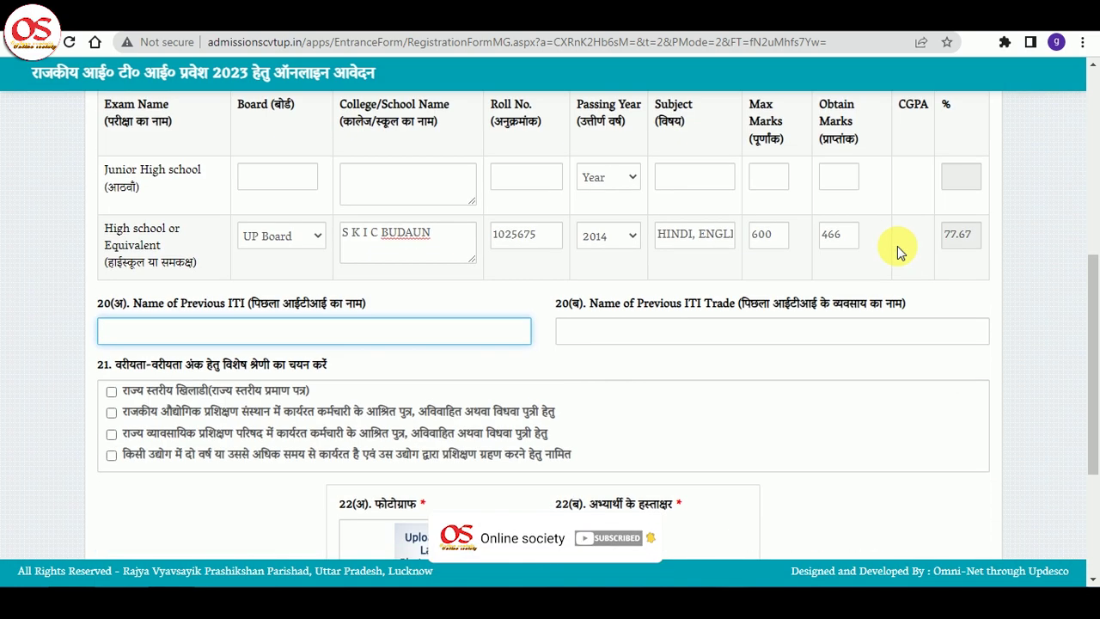
# Review the previous ITI trade field, special category section and photo size note.
pyautogui.scroll(-2, 868, 241)
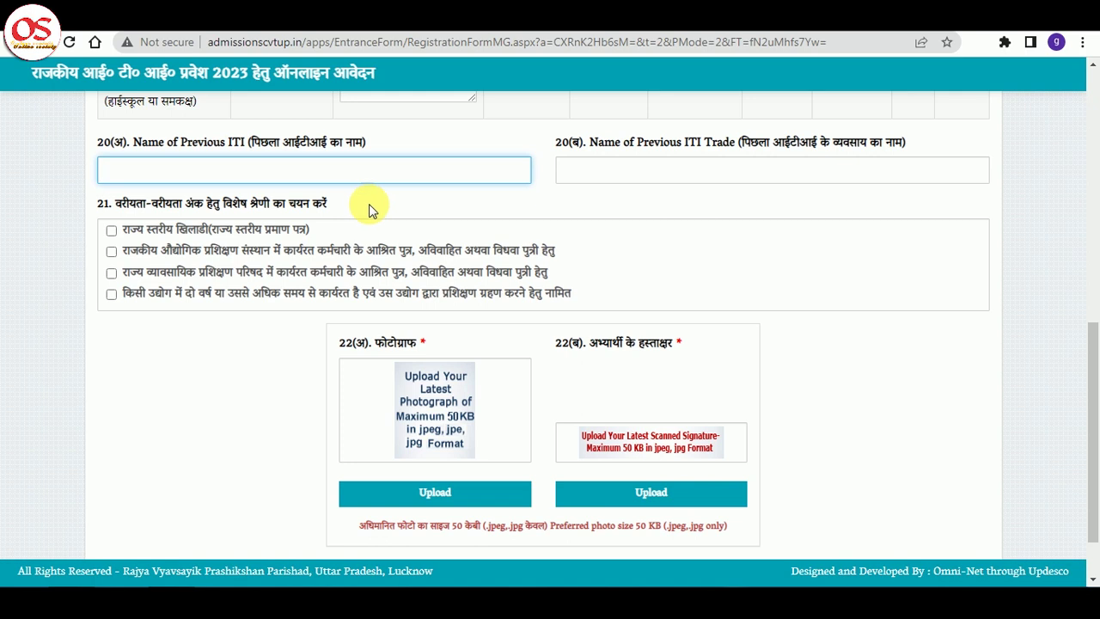
pyautogui.click(622, 171)
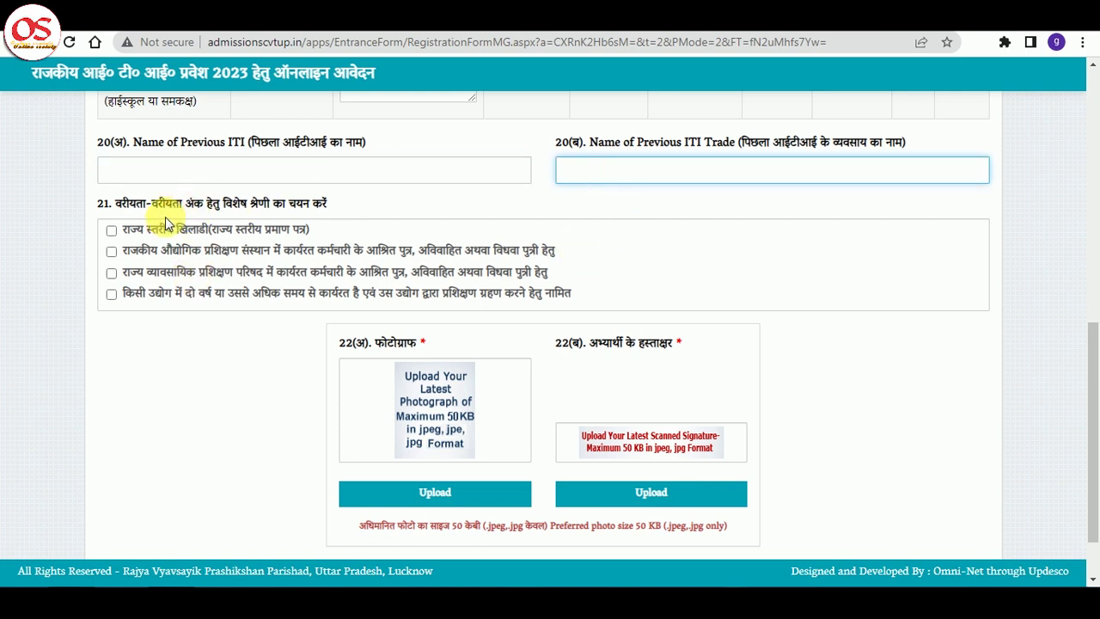
pyautogui.moveTo(143, 231); pyautogui.dragTo(238, 233)
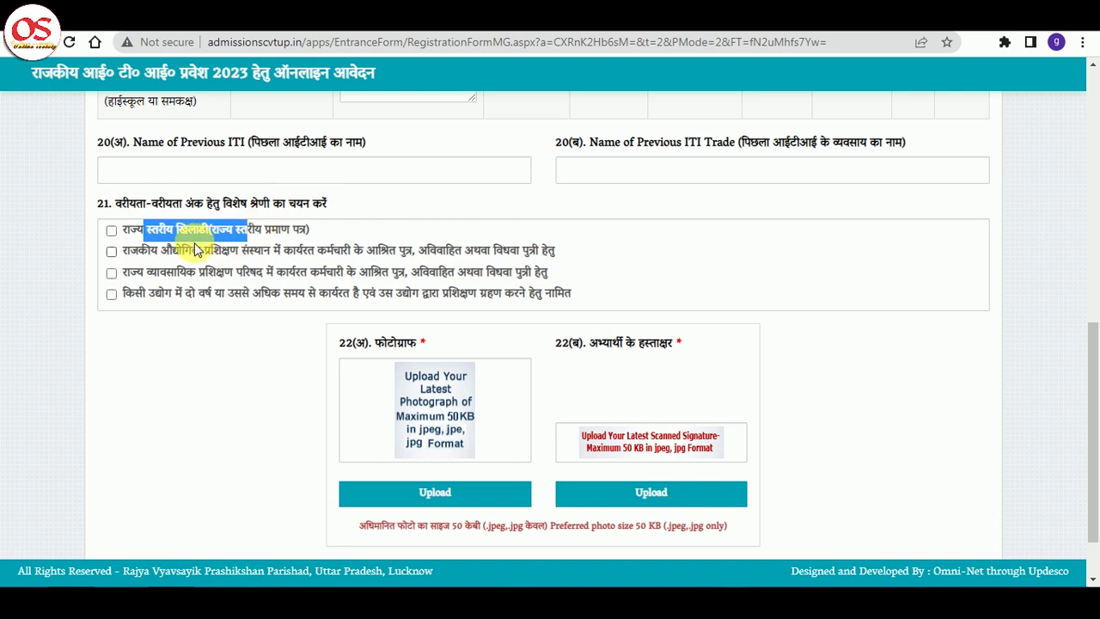
pyautogui.click(154, 249)
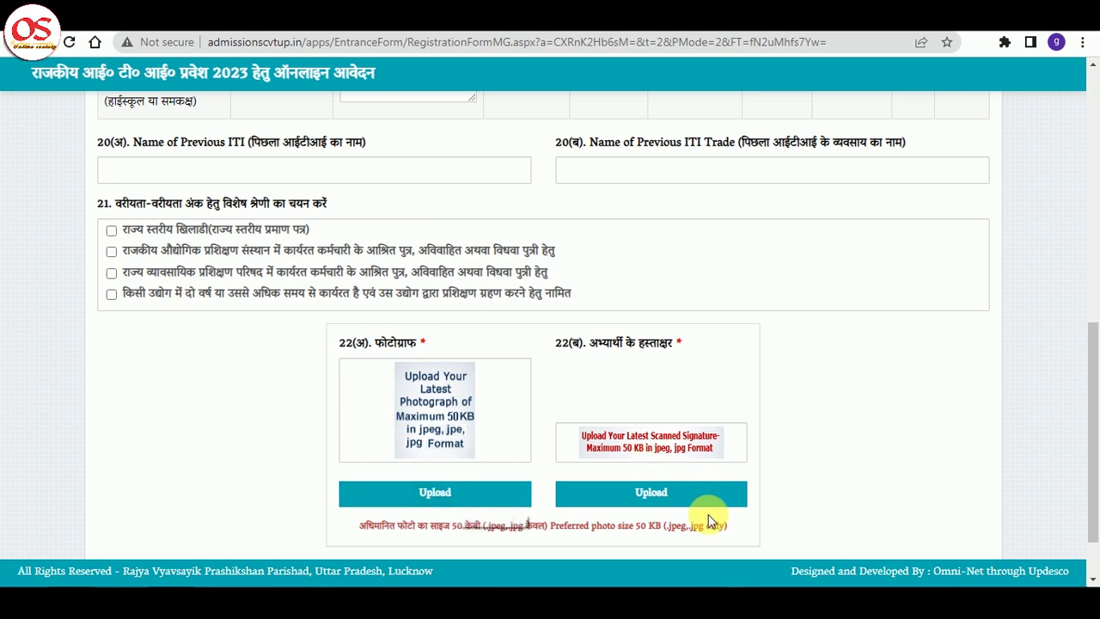
pyautogui.moveTo(520, 526); pyautogui.dragTo(544, 516)
pyautogui.moveTo(685, 515); pyautogui.dragTo(691, 528)
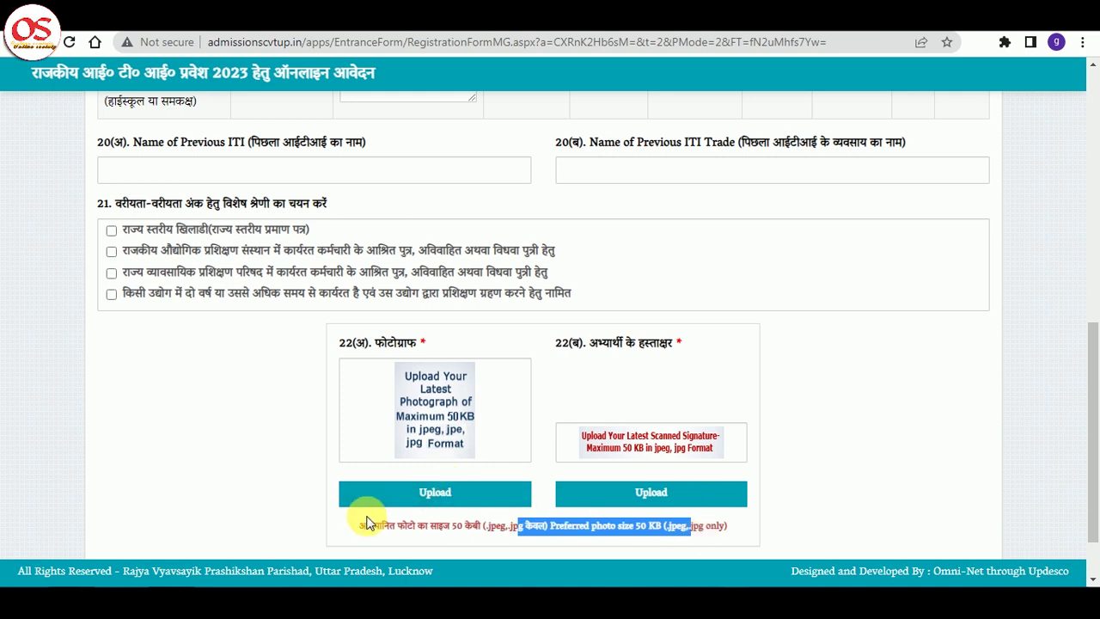
# Upload the applicant's photograph and signature, then save and proceed to Step-3.
pyautogui.click(439, 500)
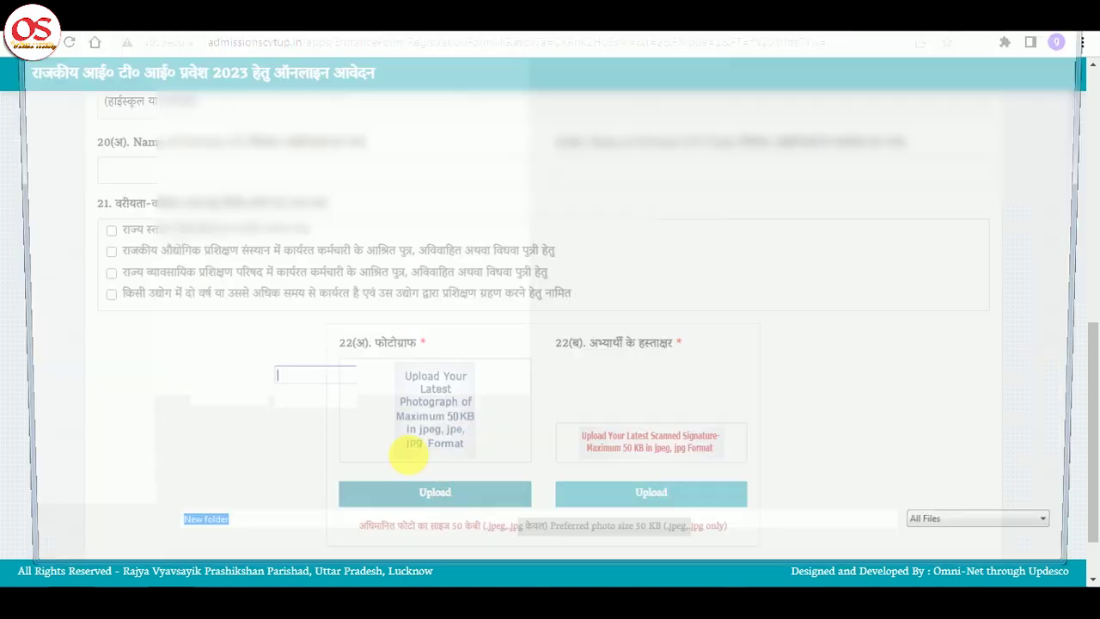
pyautogui.doubleClick(616, 129)
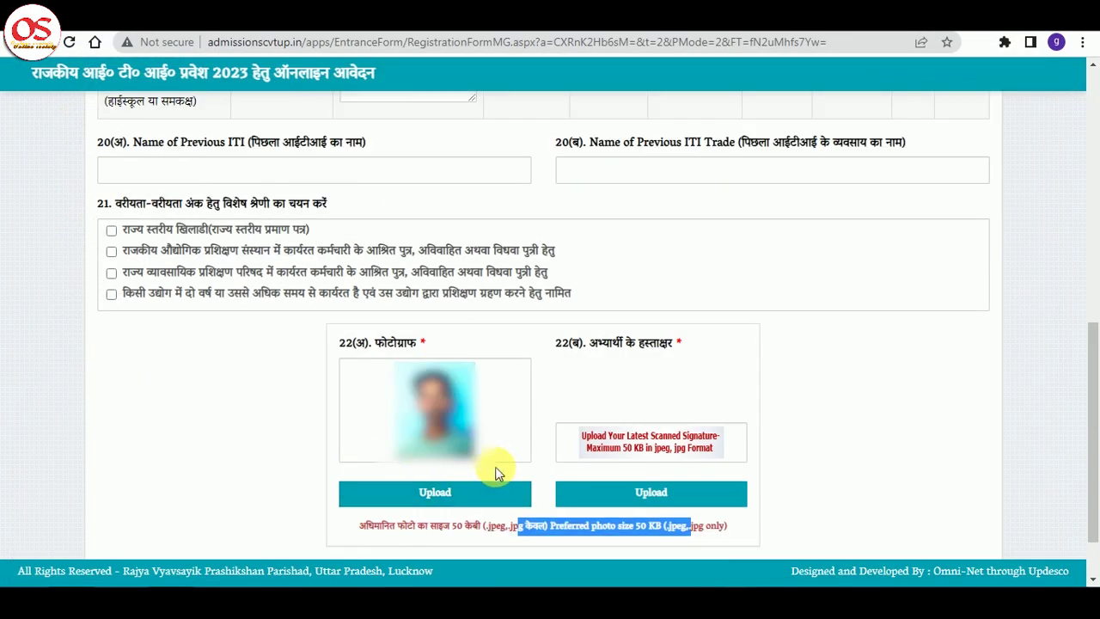
pyautogui.click(616, 494)
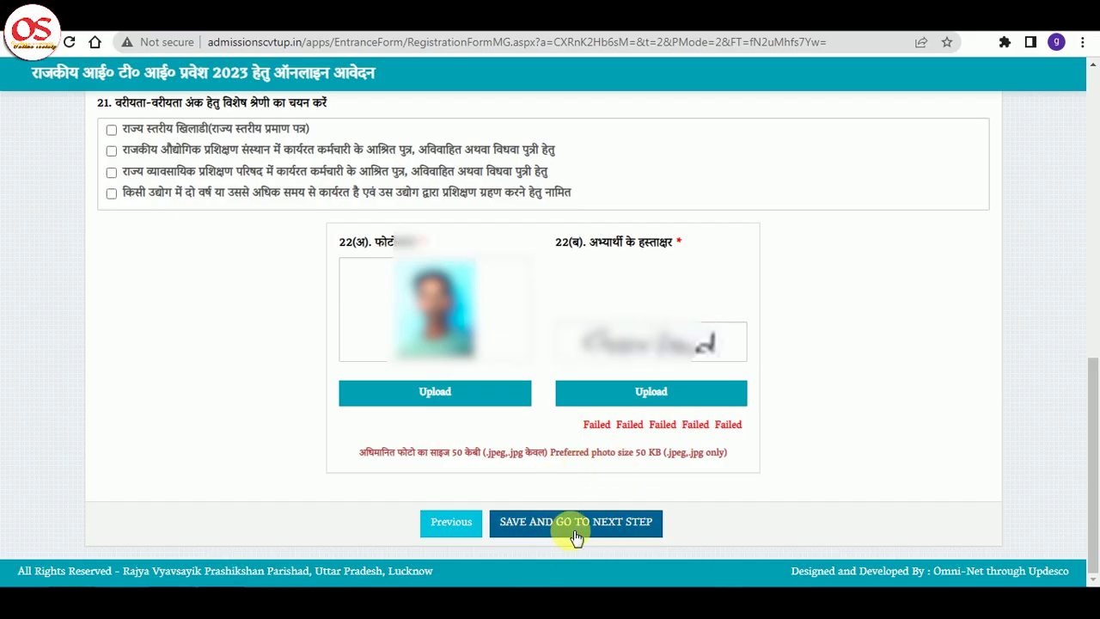
pyautogui.click(606, 527)
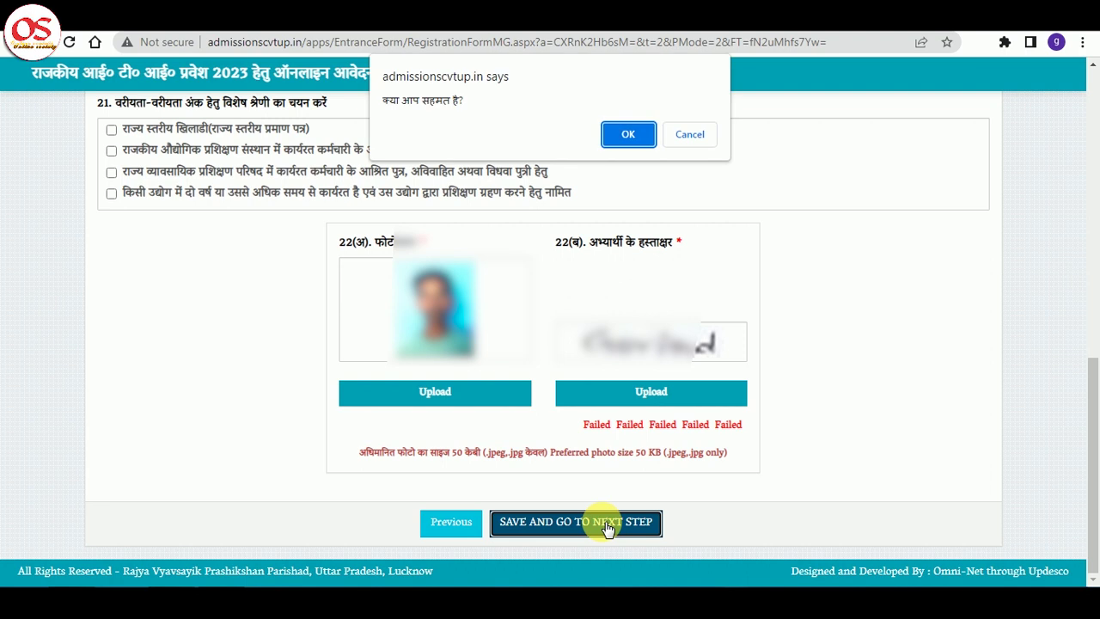
pyautogui.press('Return')
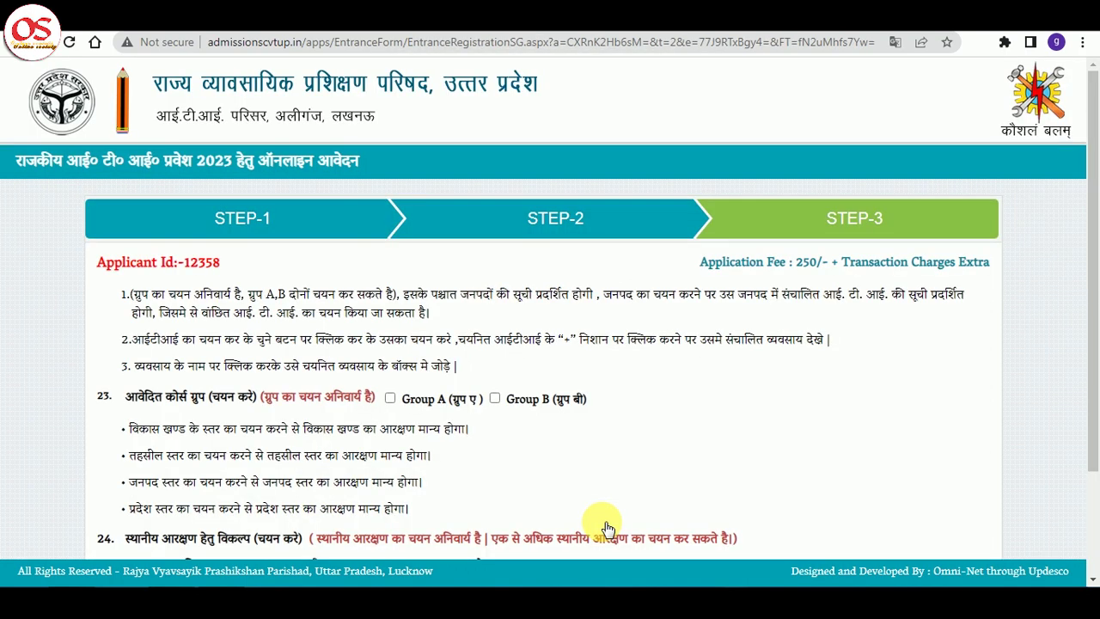
# Apply for Group A courses only, dropping Group B.
pyautogui.scroll(-2, 606, 527)
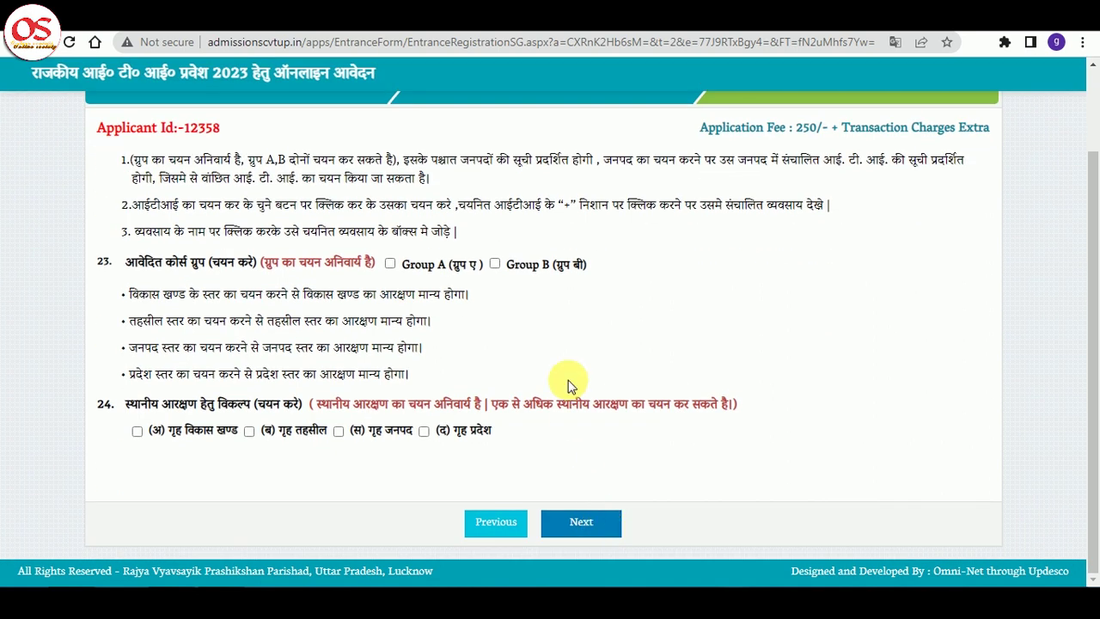
pyautogui.click(390, 264)
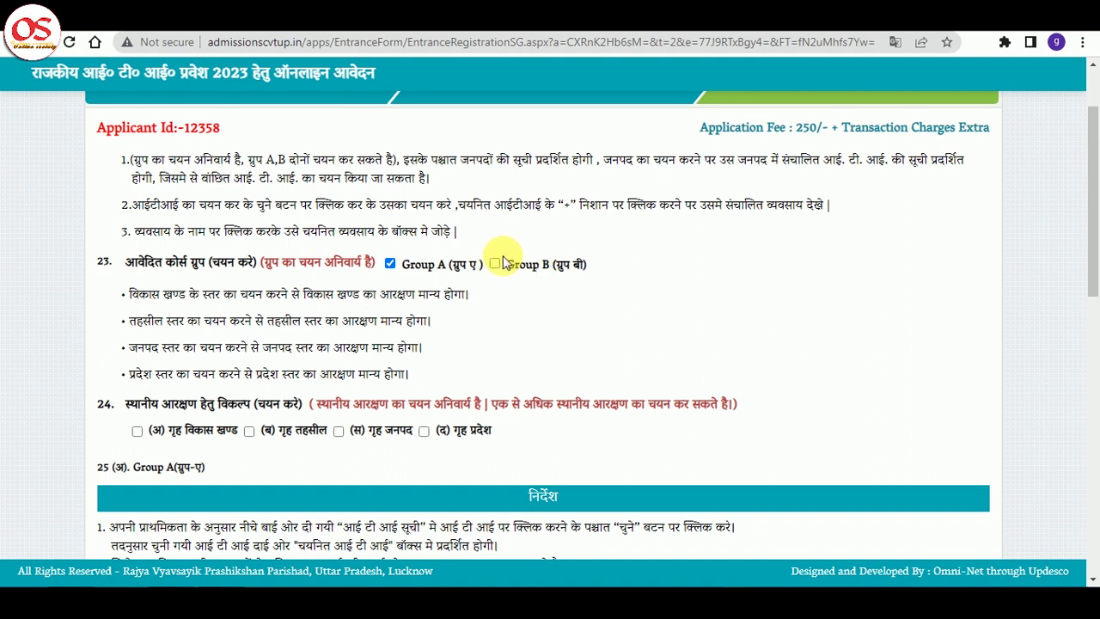
pyautogui.click(495, 266)
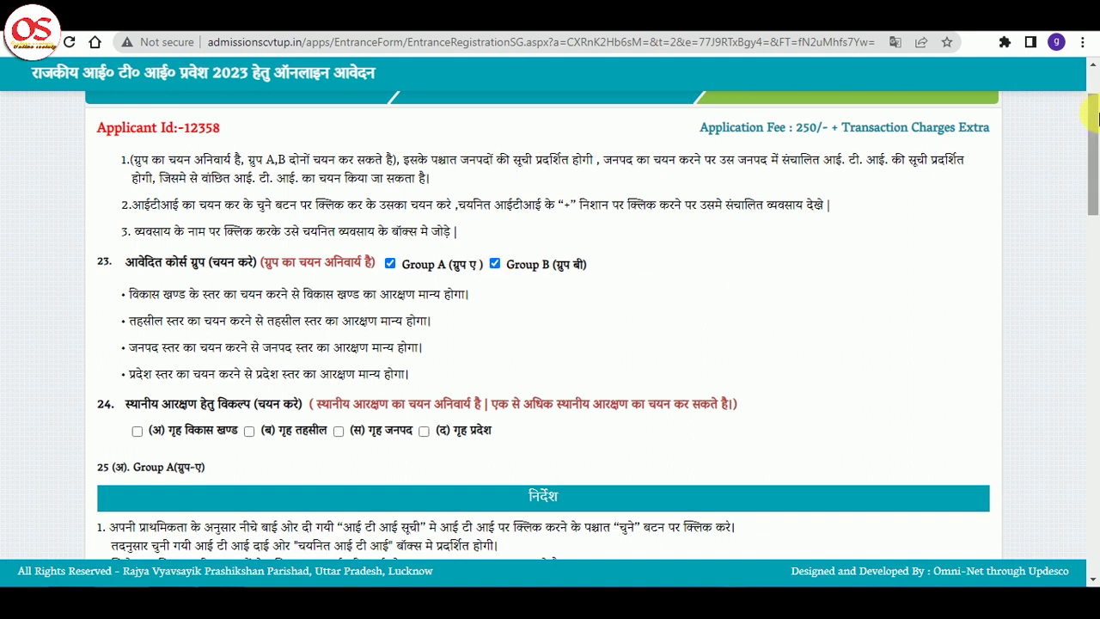
pyautogui.scroll(-3, 1093, 213)
pyautogui.moveTo(1093, 212); pyautogui.dragTo(1061, 176)
pyautogui.scroll(-2, 1089, 443)
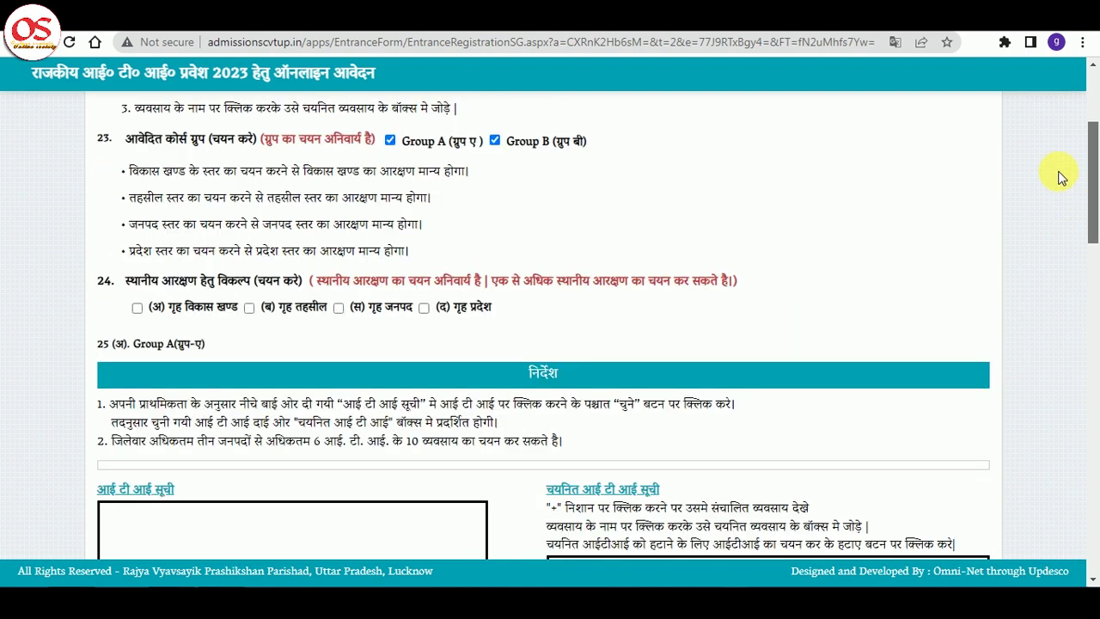
pyautogui.scroll(1, 1061, 177)
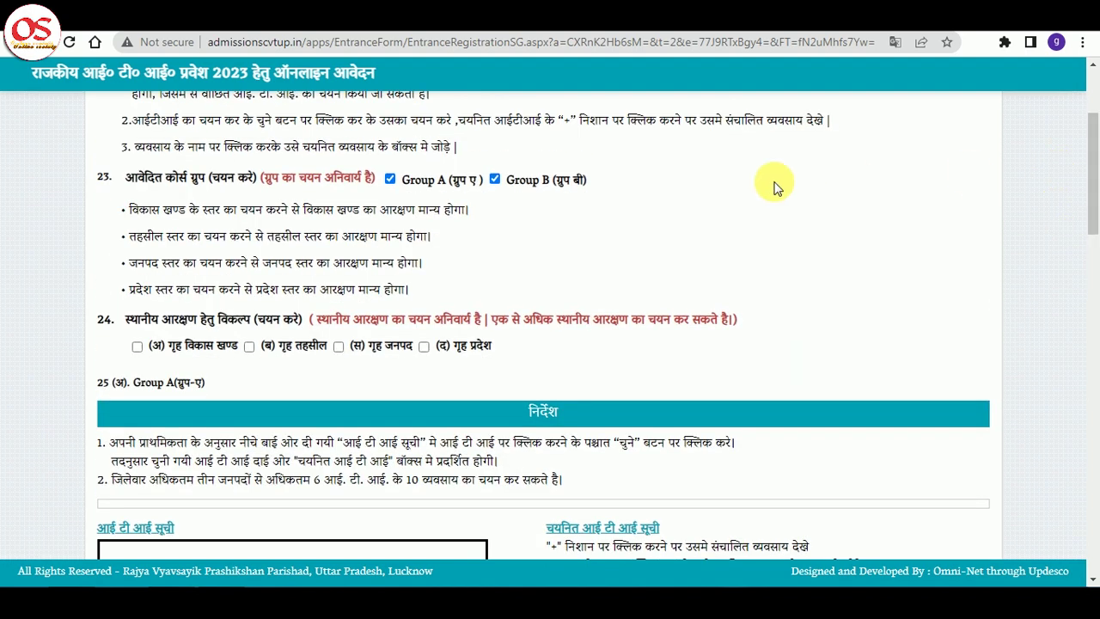
pyautogui.click(495, 180)
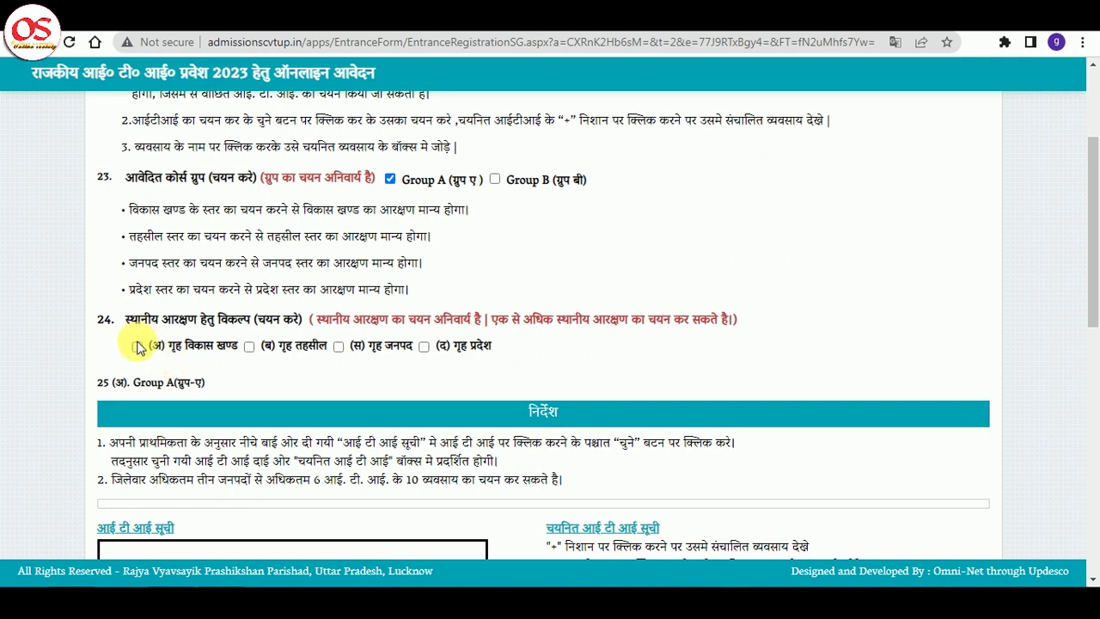
# Claim home block, tehsil and district reservation, leaving the home state option unticked.
pyautogui.click(138, 346)
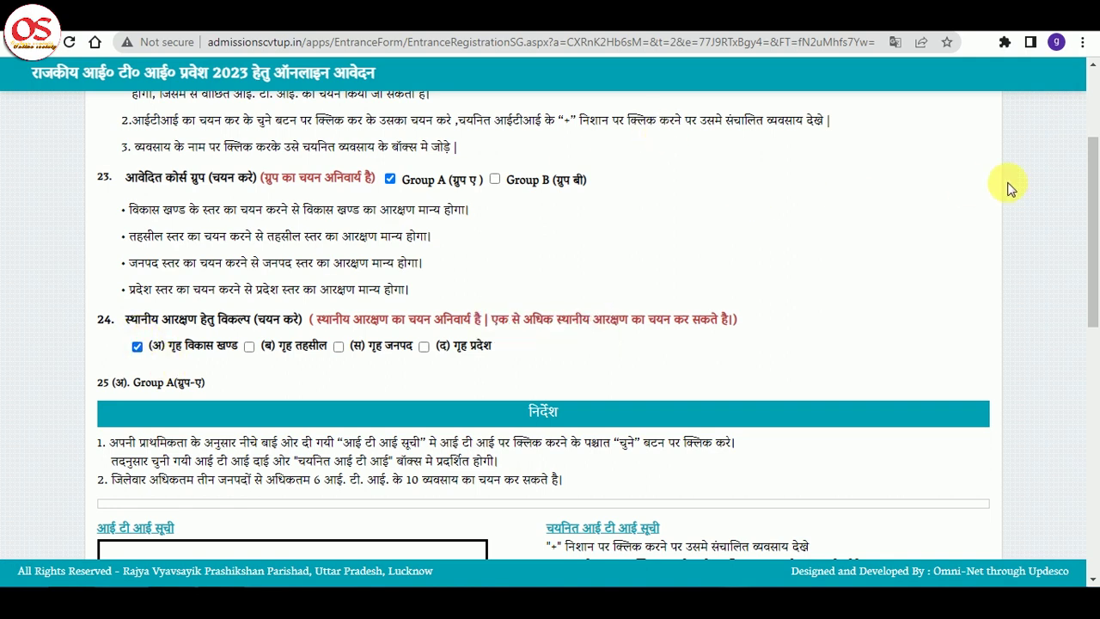
pyautogui.moveTo(1094, 201); pyautogui.dragTo(1094, 251)
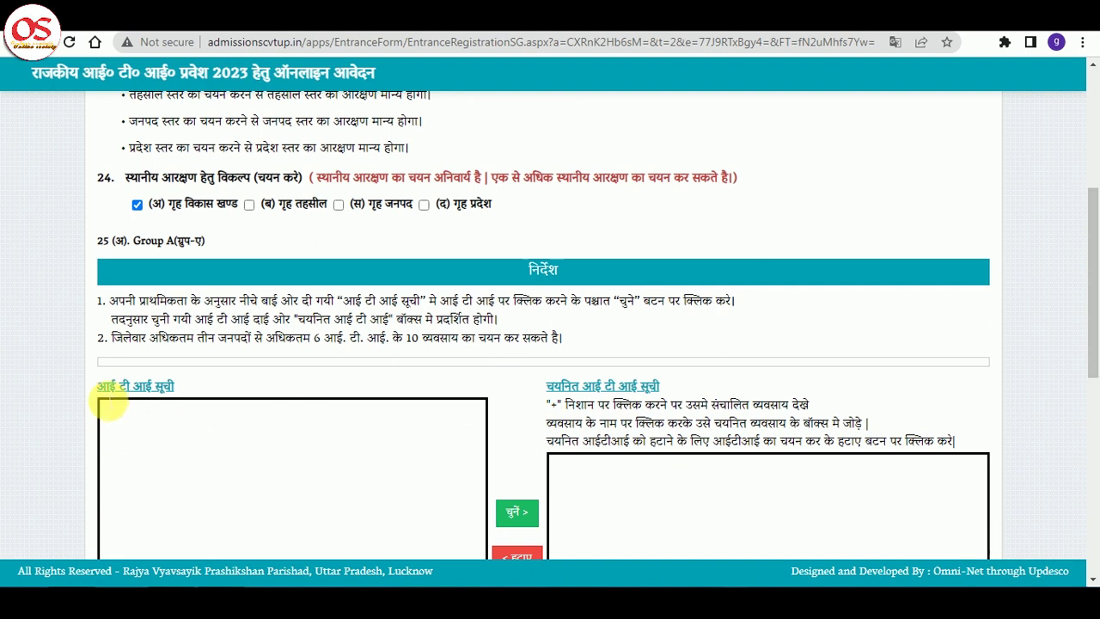
pyautogui.moveTo(110, 402); pyautogui.dragTo(167, 392)
pyautogui.click(172, 393)
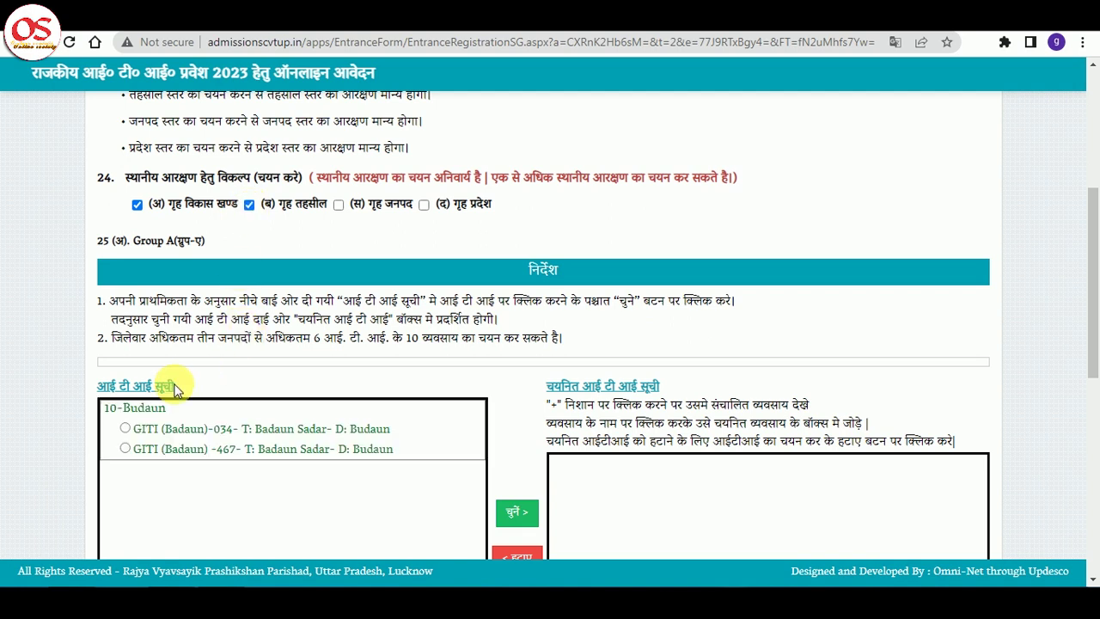
pyautogui.click(337, 208)
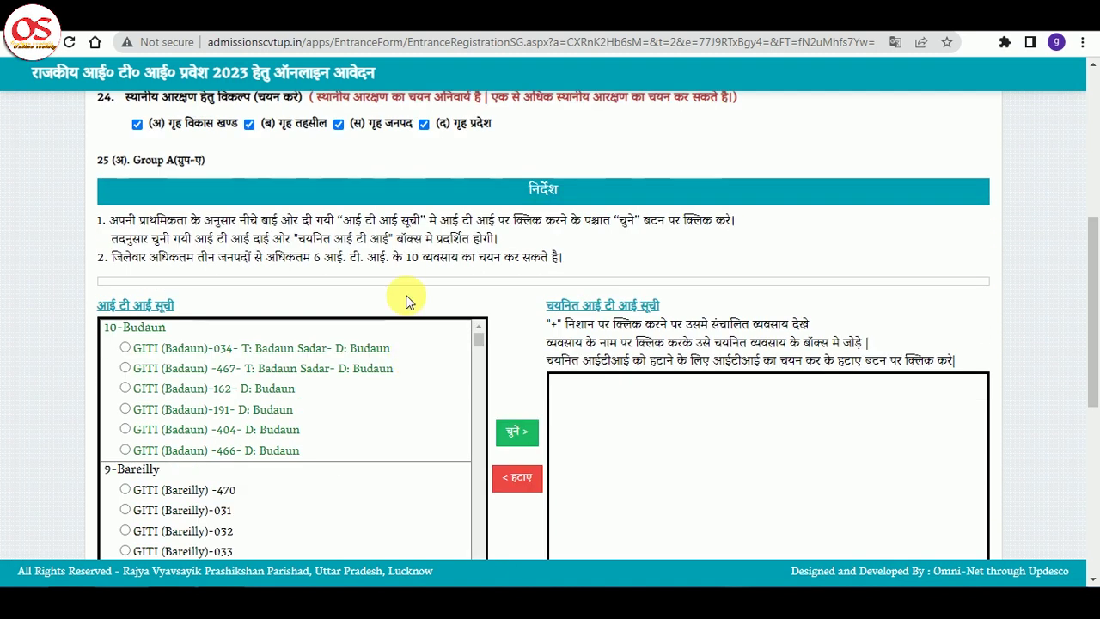
pyautogui.scroll(1, 406, 297)
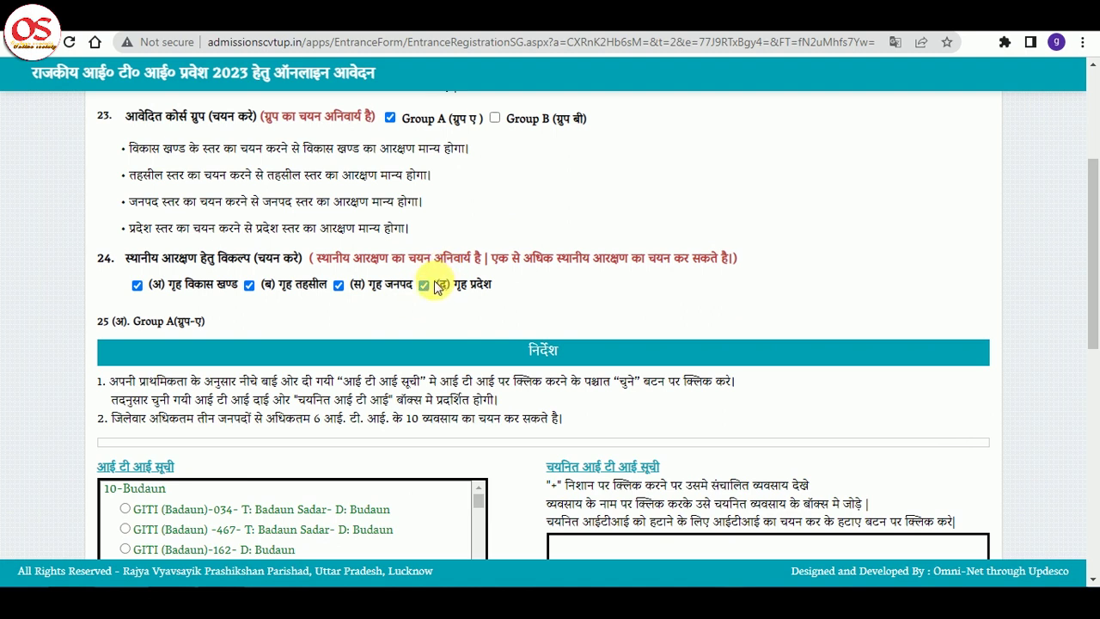
pyautogui.click(427, 286)
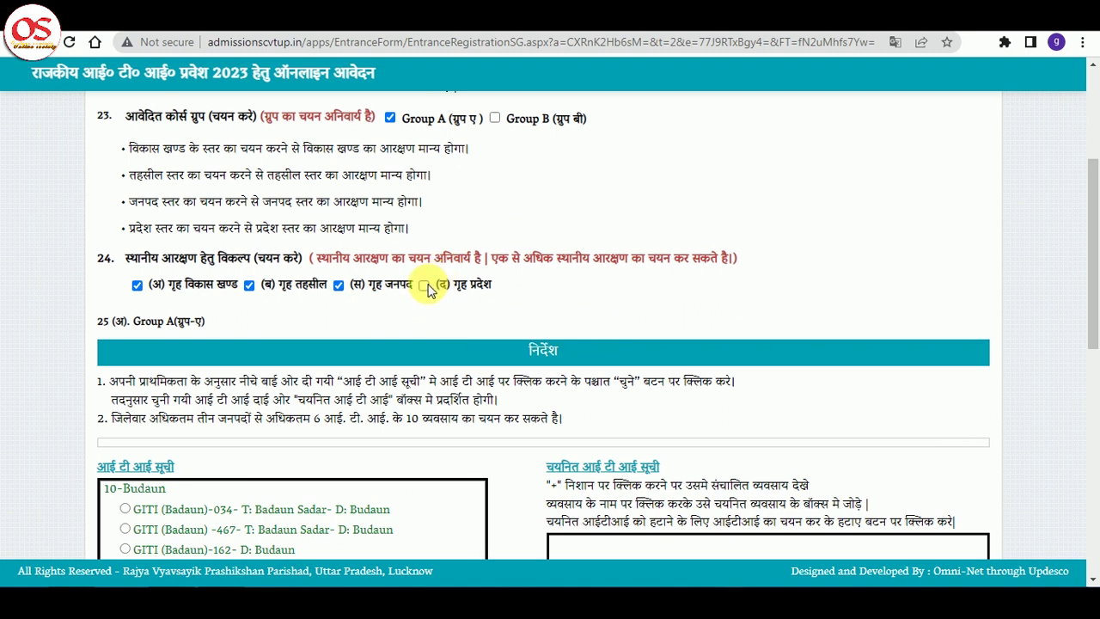
pyautogui.scroll(-2, 426, 287)
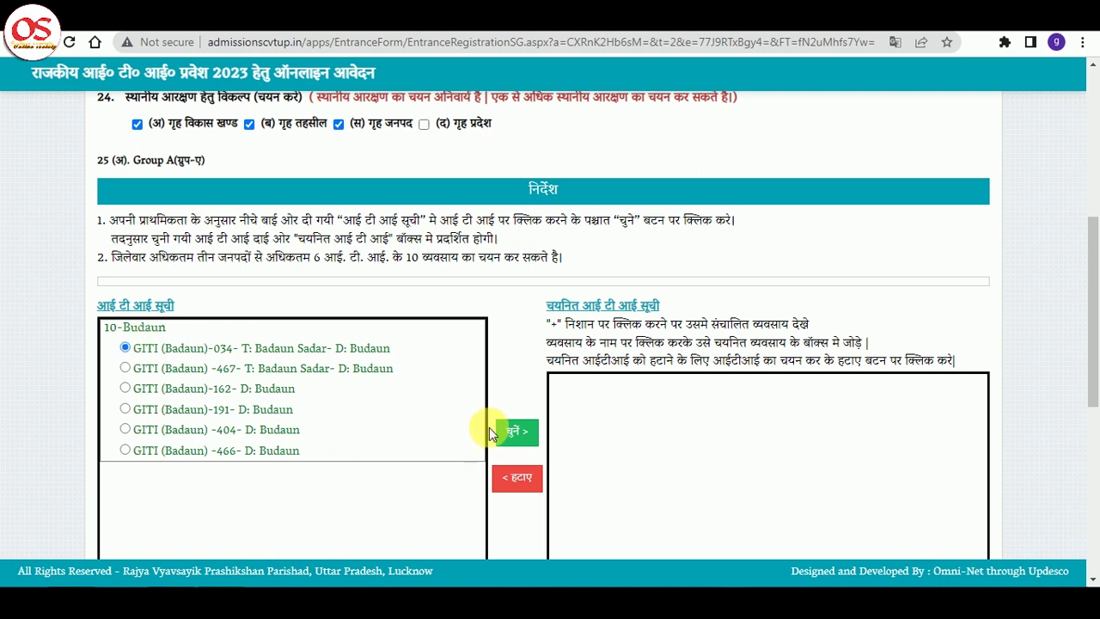
# Add GITI (Badaun)-034 to the chosen ITIs.
pyautogui.click(516, 433)
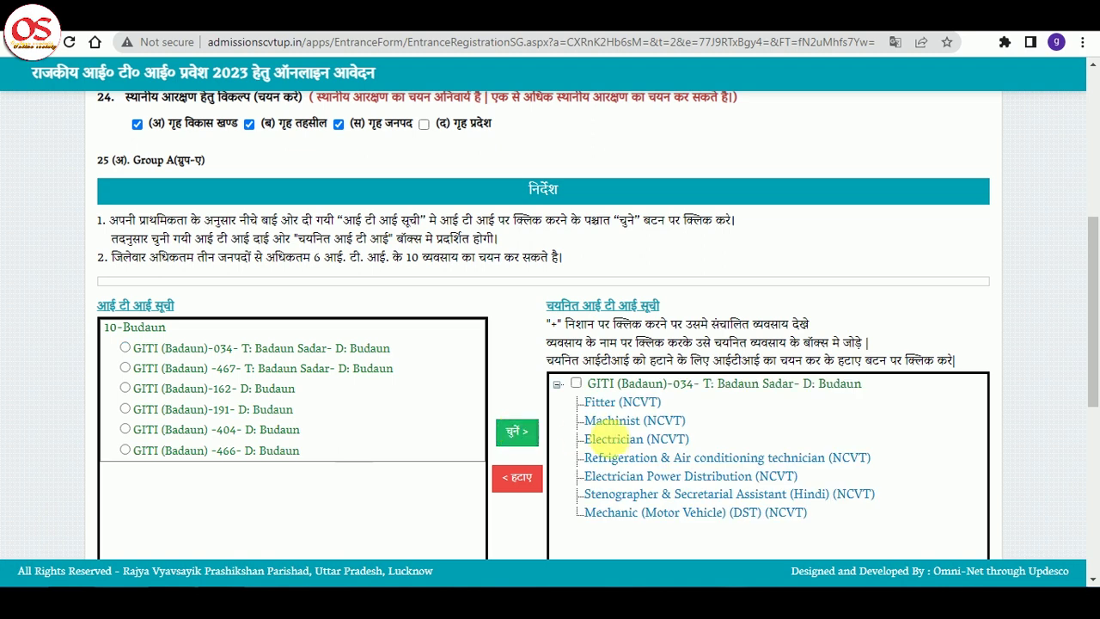
pyautogui.scroll(-1, 651, 388)
pyautogui.scroll(-3, 651, 389)
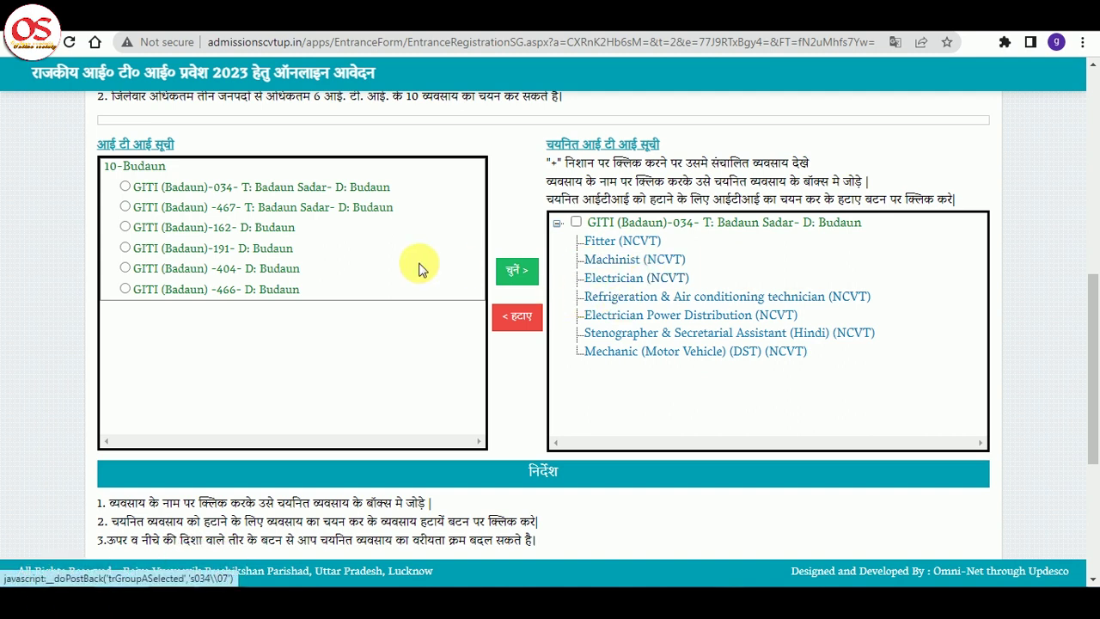
# Add GITI (Badaun) -467 to the chosen ITIs and show its trades.
pyautogui.click(124, 207)
pyautogui.click(509, 269)
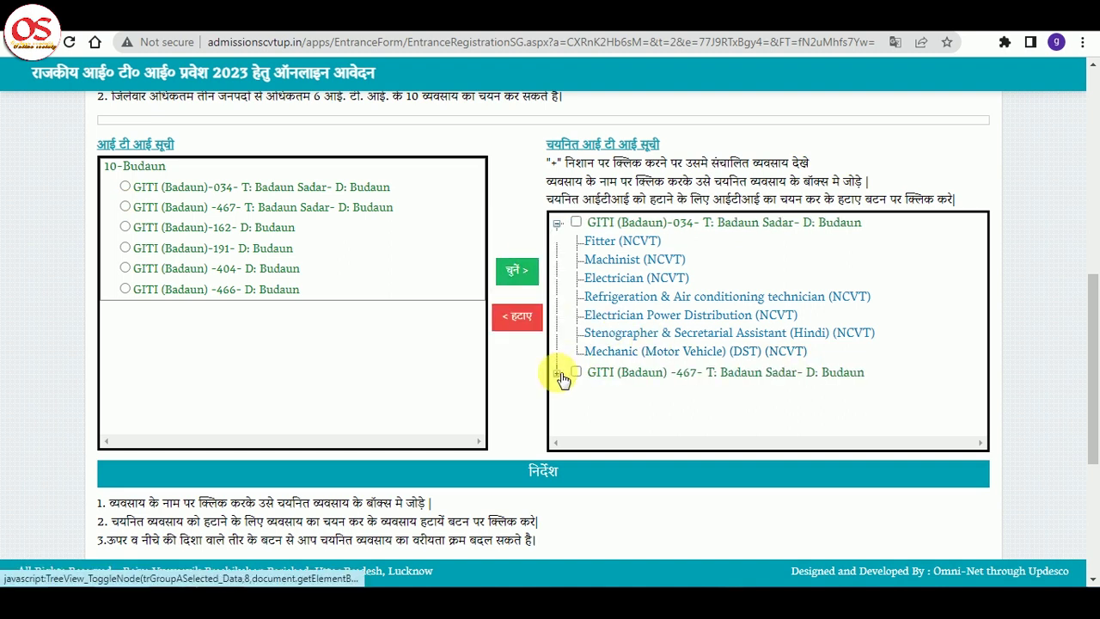
pyautogui.click(557, 372)
pyautogui.scroll(-3, 557, 371)
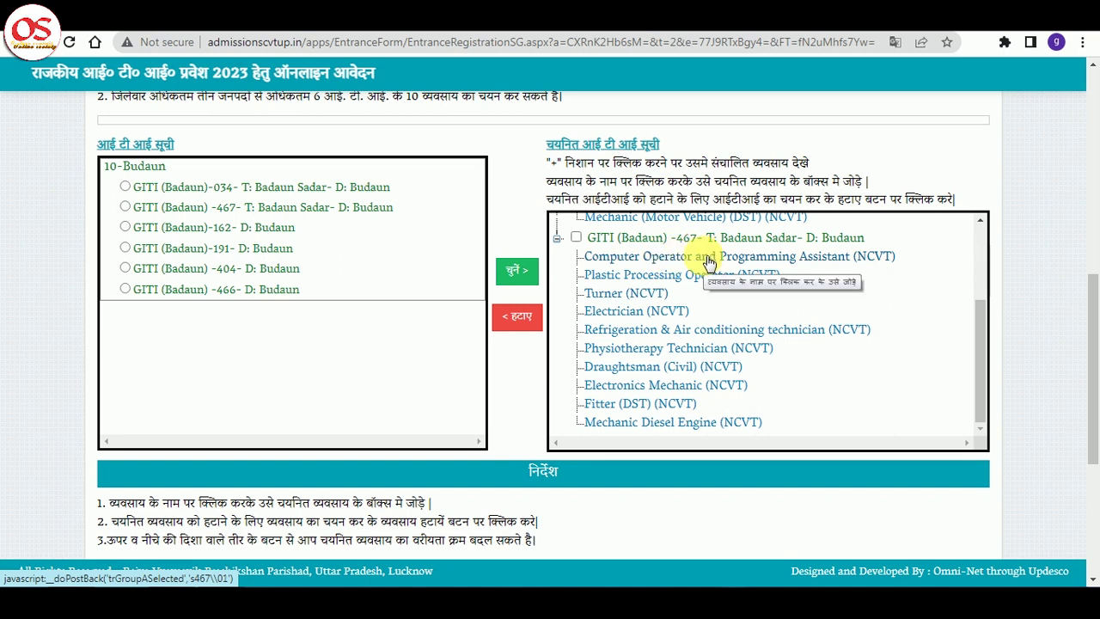
pyautogui.scroll(3, 705, 259)
pyautogui.scroll(-3, 703, 255)
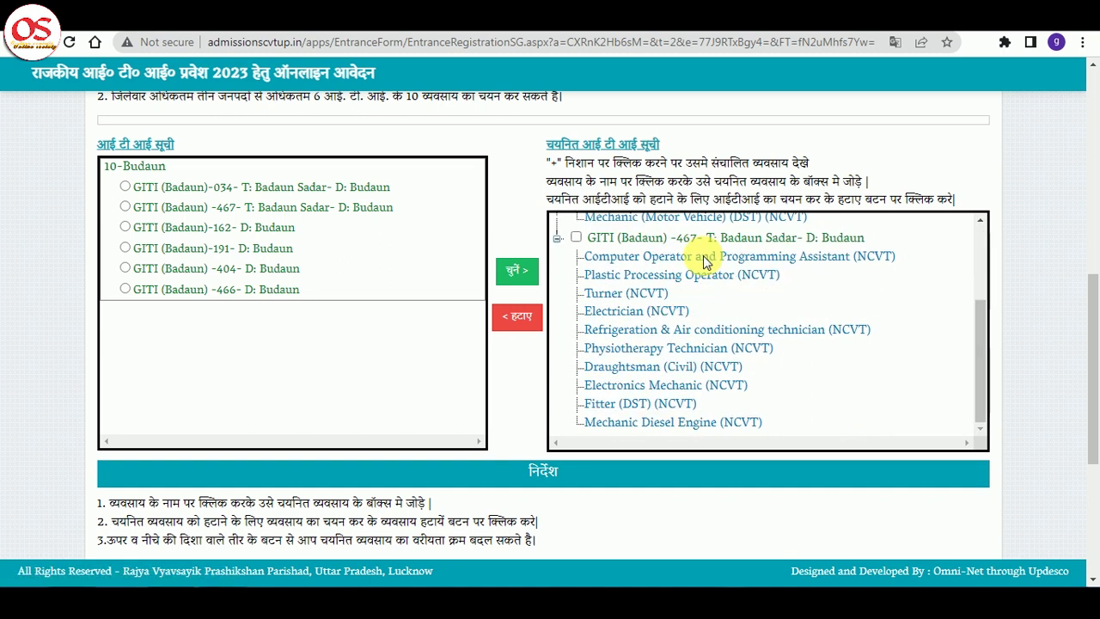
# Reorder the chosen trades to Electrician, Fitter, COPA and confirm to reach the Preview page.
pyautogui.scroll(-3, 497, 500)
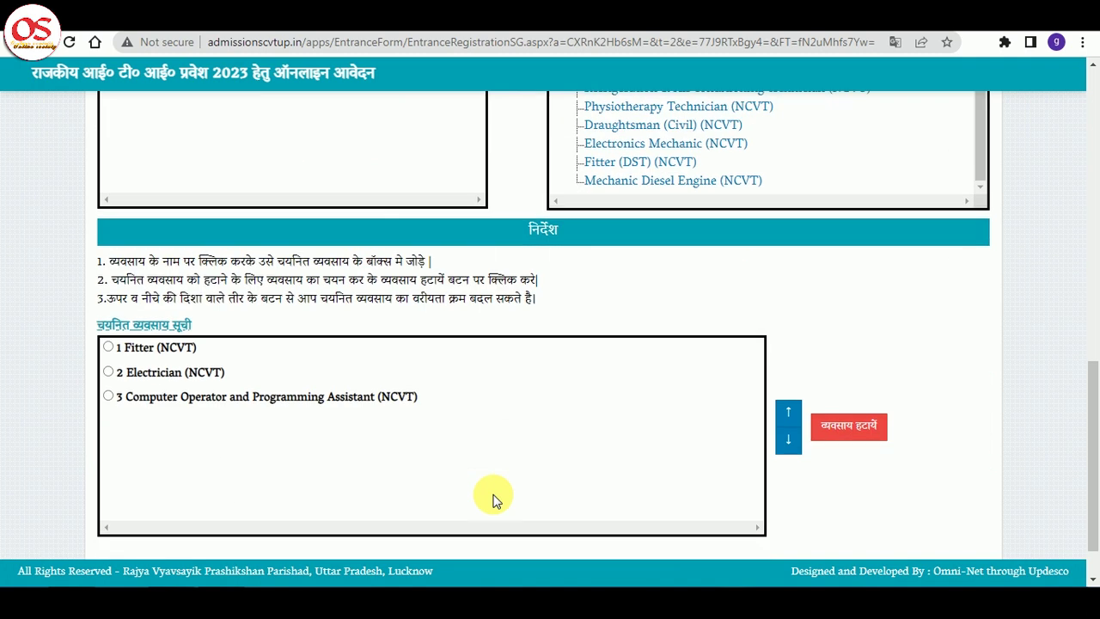
pyautogui.moveTo(238, 413); pyautogui.dragTo(110, 364)
pyautogui.click(175, 421)
pyautogui.click(107, 372)
pyautogui.click(789, 414)
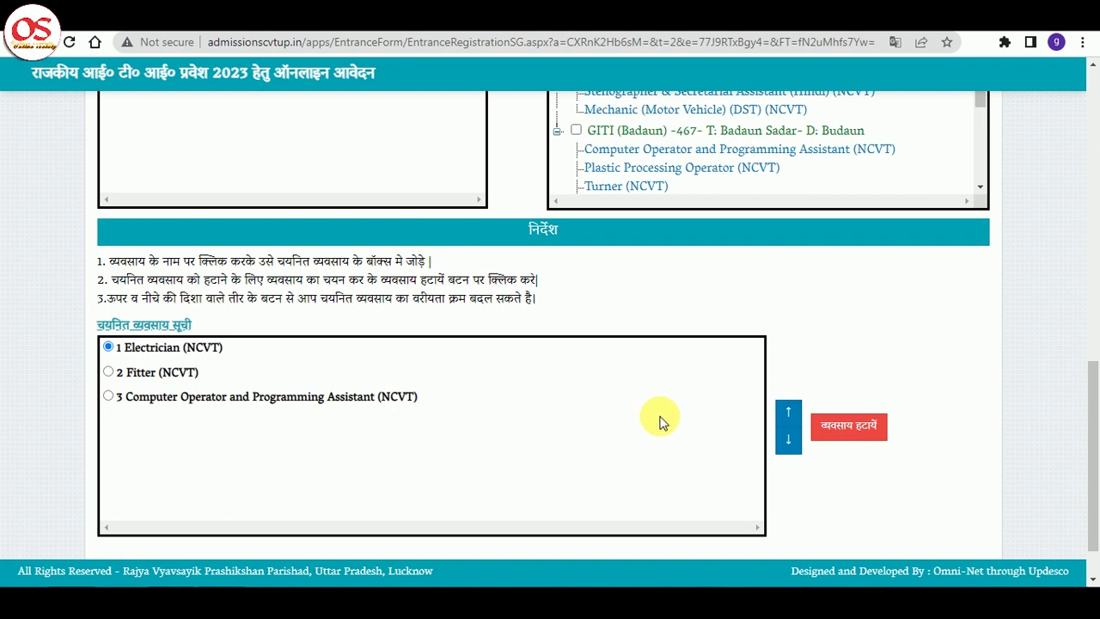
pyautogui.scroll(-2, 659, 421)
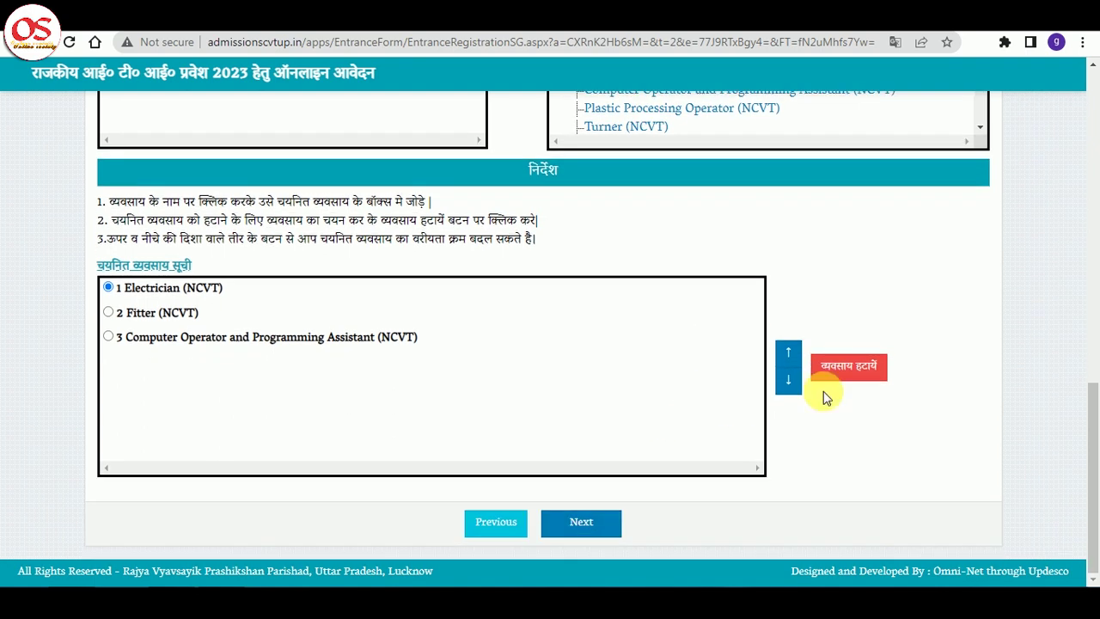
pyautogui.click(788, 365)
pyautogui.click(601, 541)
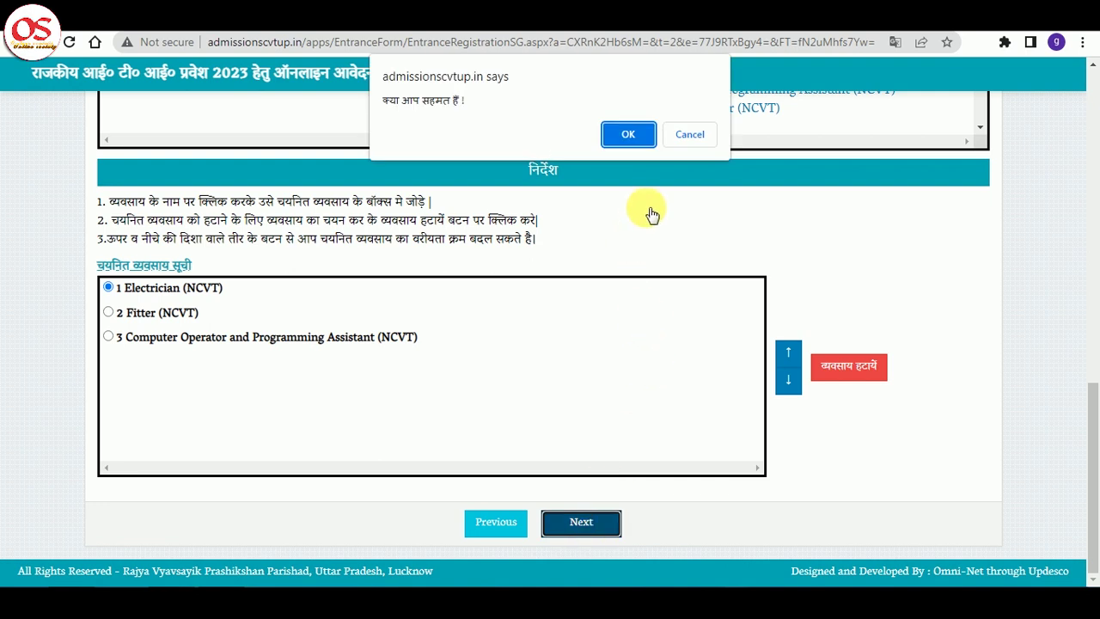
pyautogui.click(628, 137)
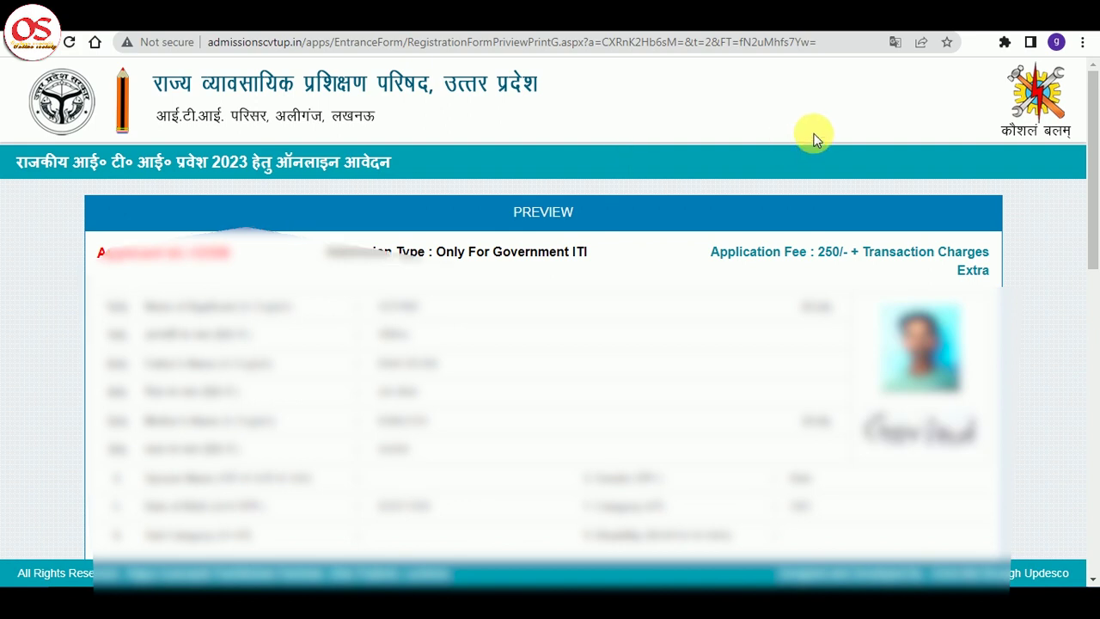
# Review the 250/- application fee note and dismiss the payment options notice.
pyautogui.moveTo(685, 249); pyautogui.dragTo(988, 269)
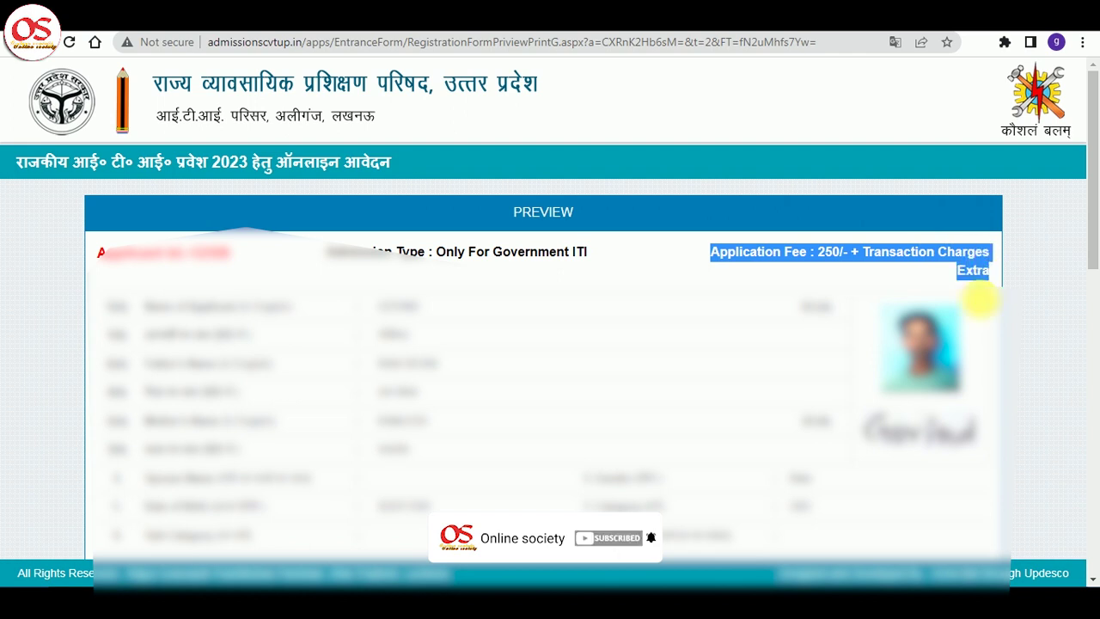
pyautogui.click(279, 258)
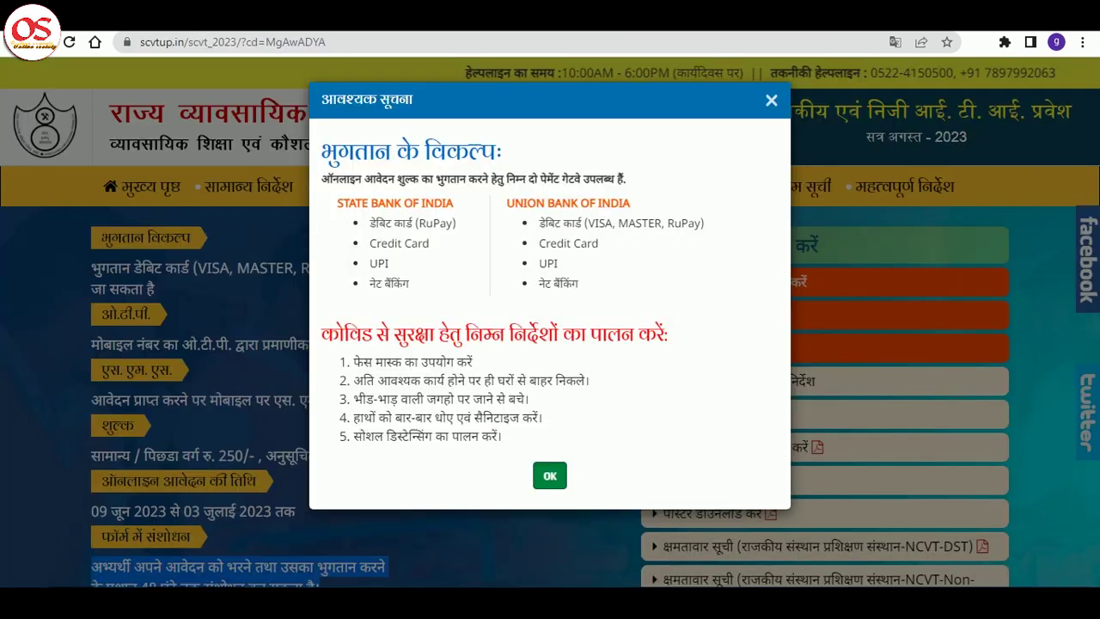
pyautogui.click(770, 102)
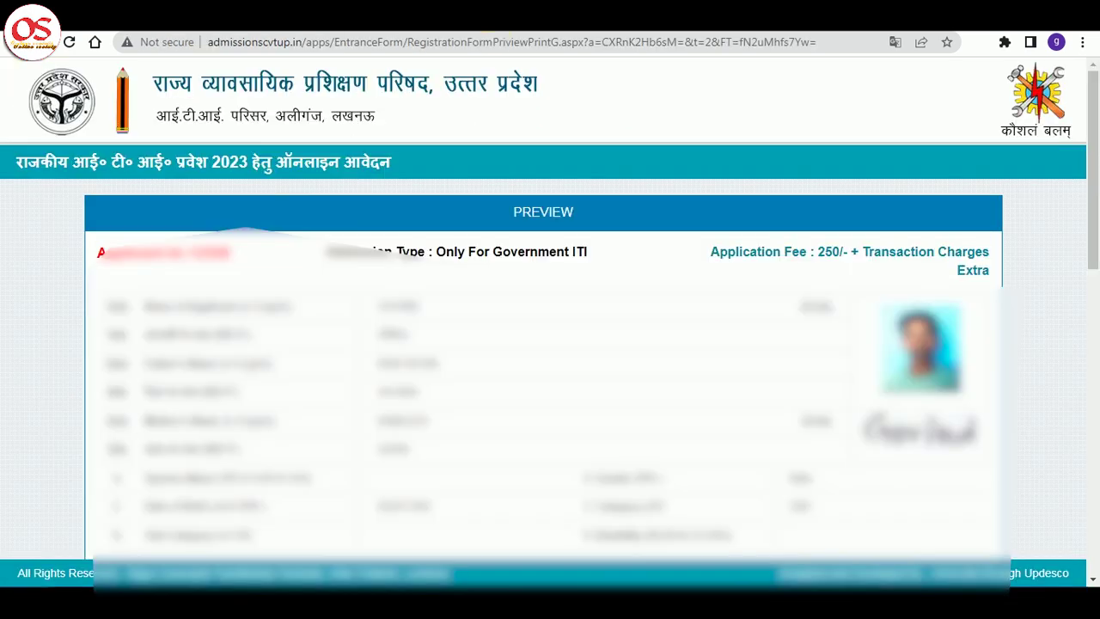
# Tick the मैं सहमत हूँ declaration and proceed to payment, confirming the prompt.
pyautogui.scroll(-8, 485, 168)
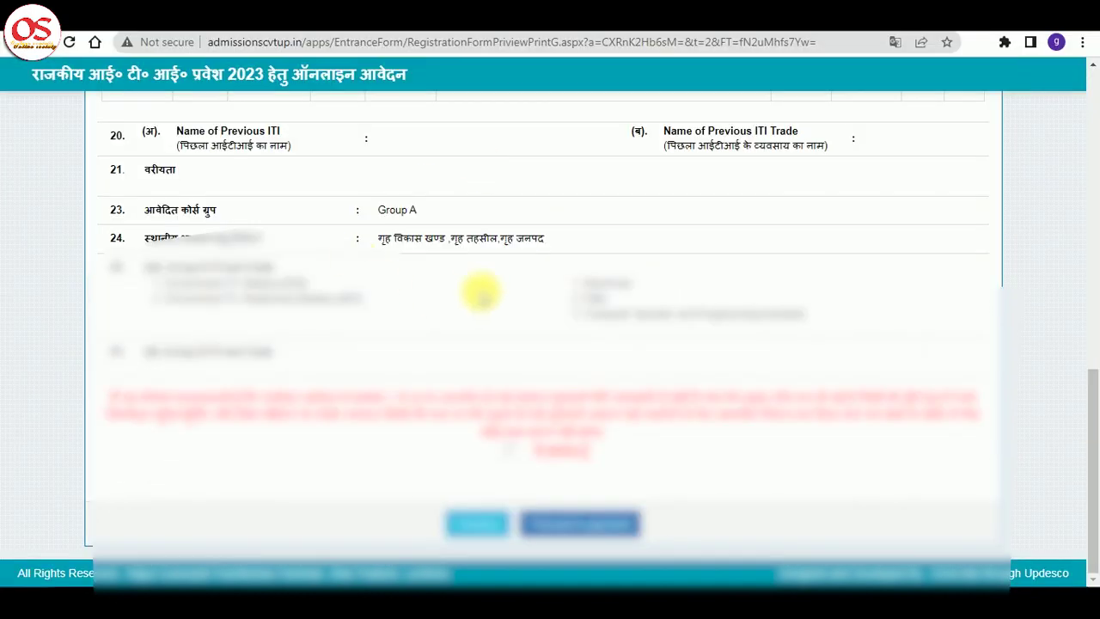
pyautogui.click(509, 450)
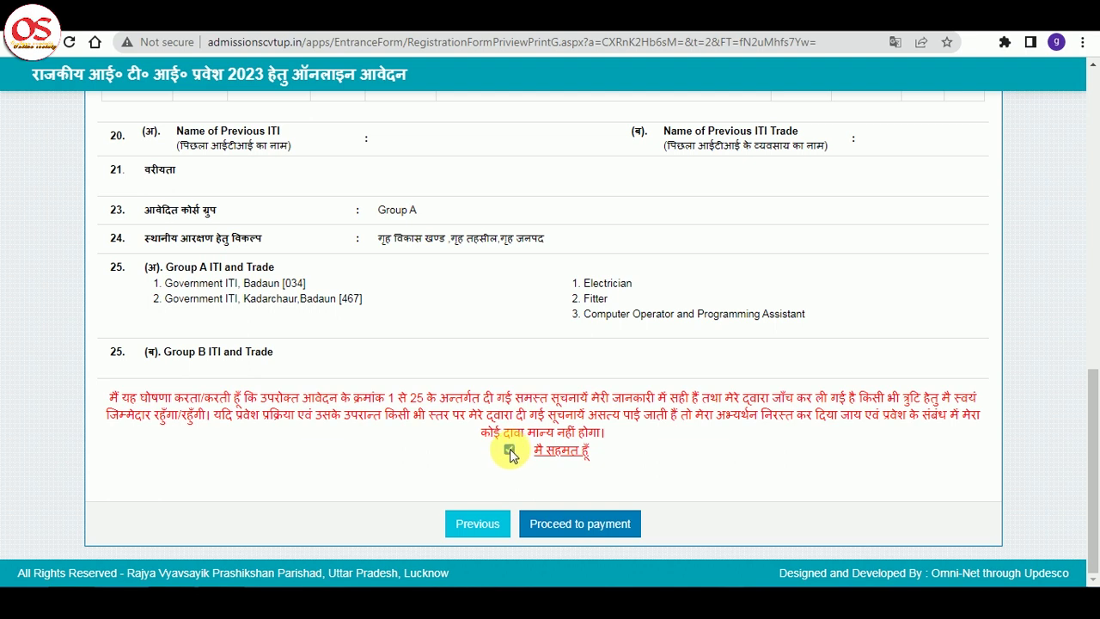
pyautogui.click(601, 526)
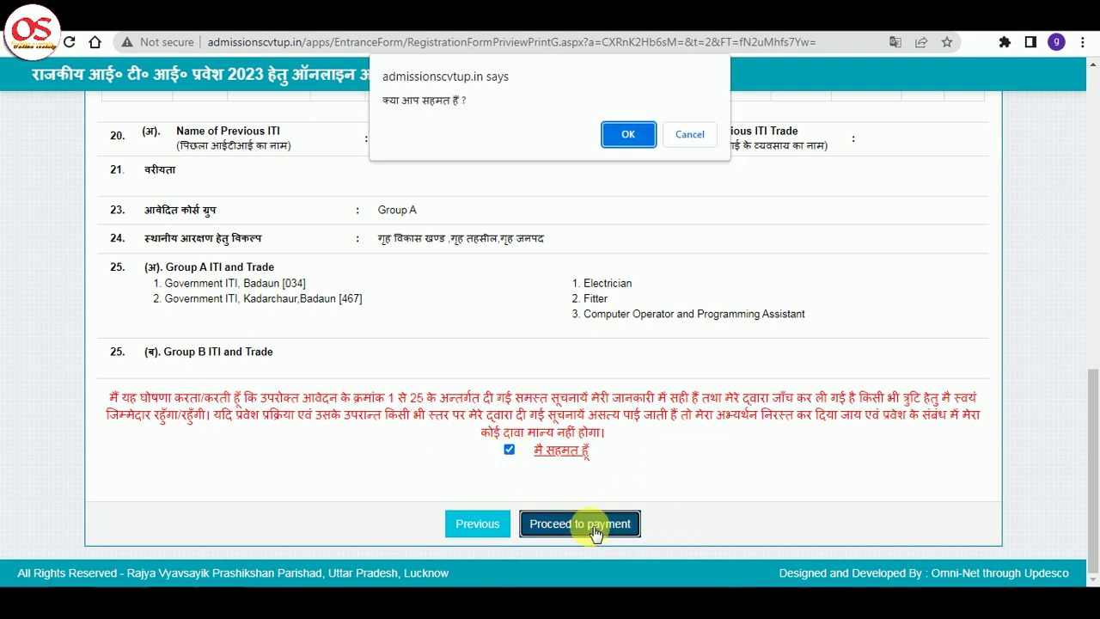
pyautogui.press('Return')
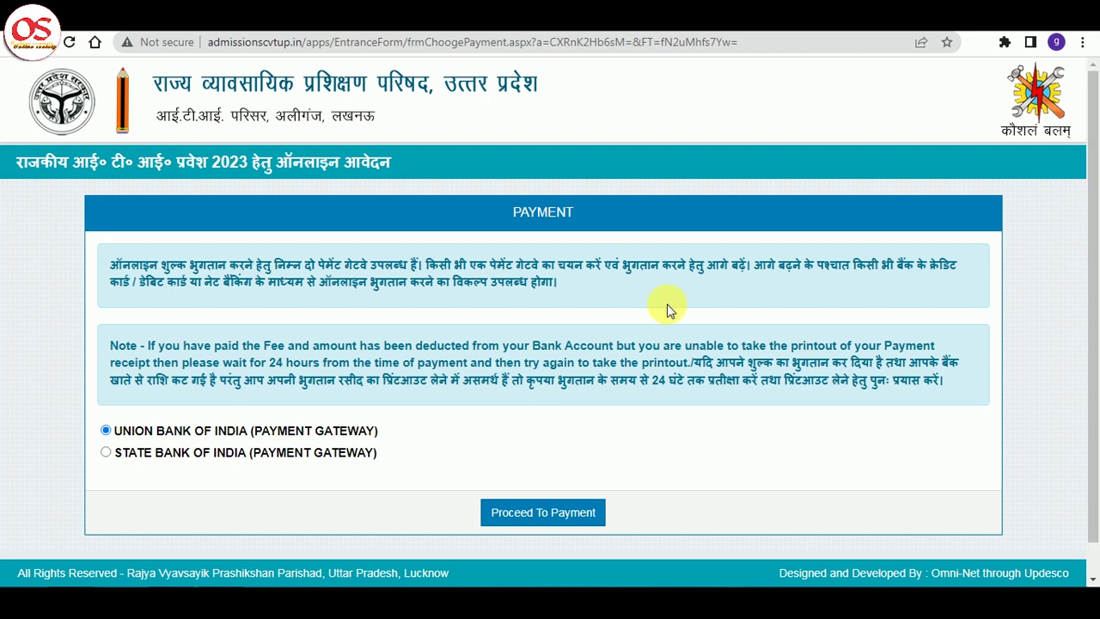
# Keep Union Bank of India as the gateway and continue to the ₹250 payment page.
pyautogui.moveTo(173, 431); pyautogui.dragTo(269, 440)
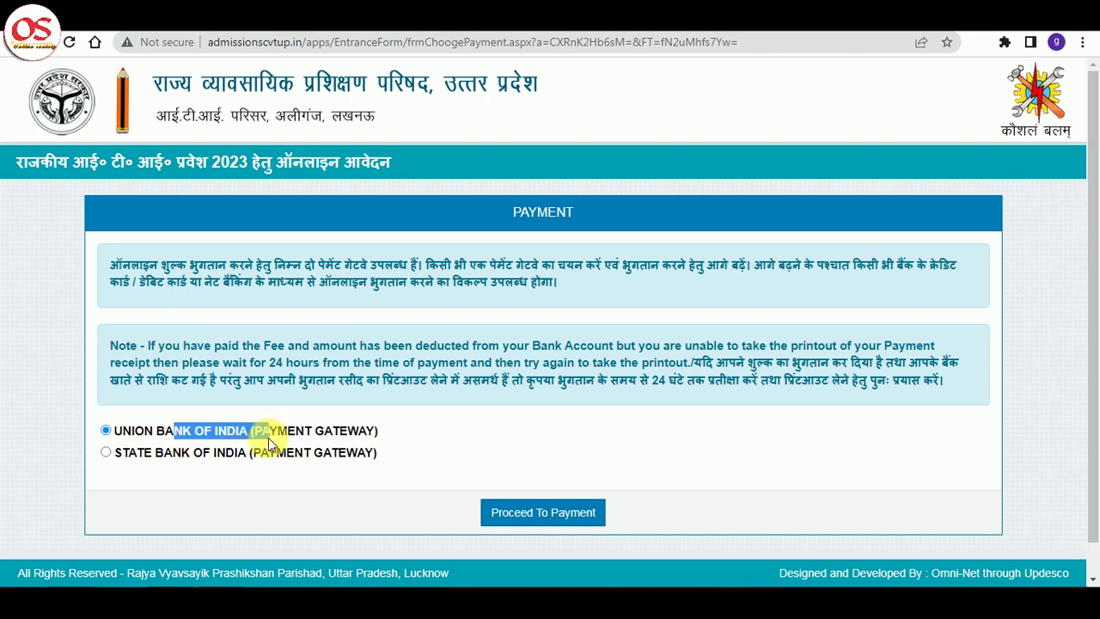
pyautogui.click(514, 514)
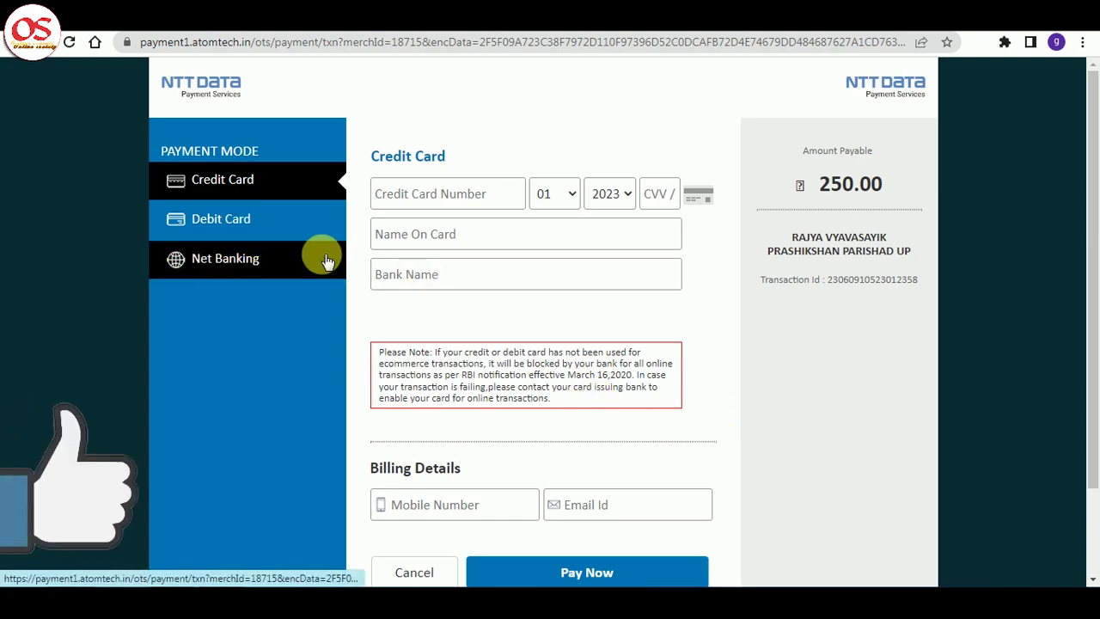
# Switch to Debit Card and fill in the card number, billing mobile number and email.
pyautogui.click(228, 225)
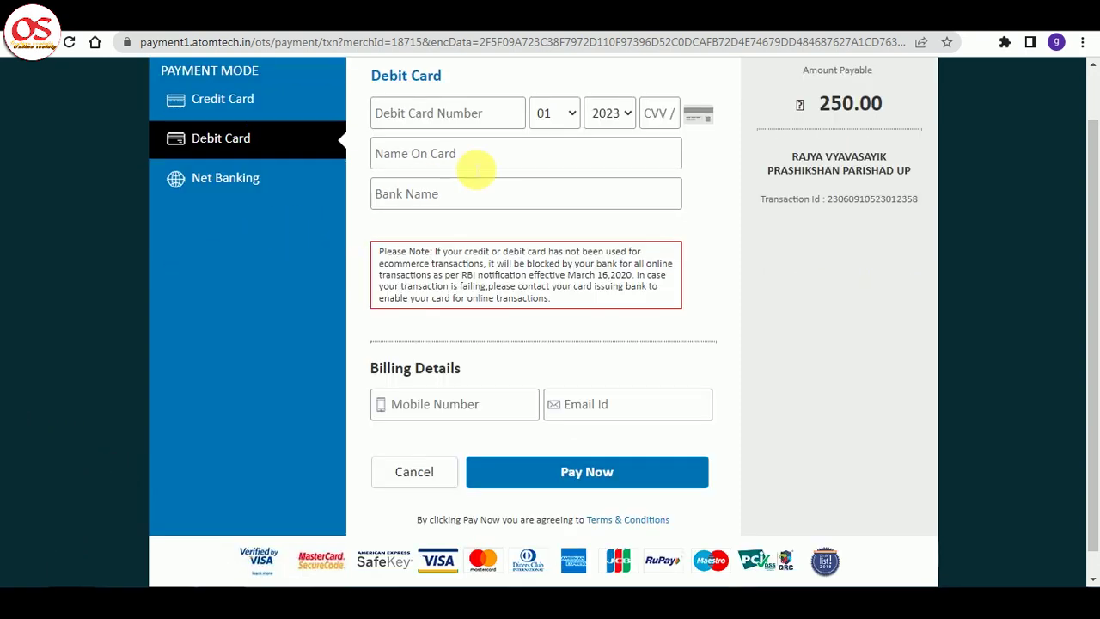
pyautogui.click(456, 119)
pyautogui.write('6522')
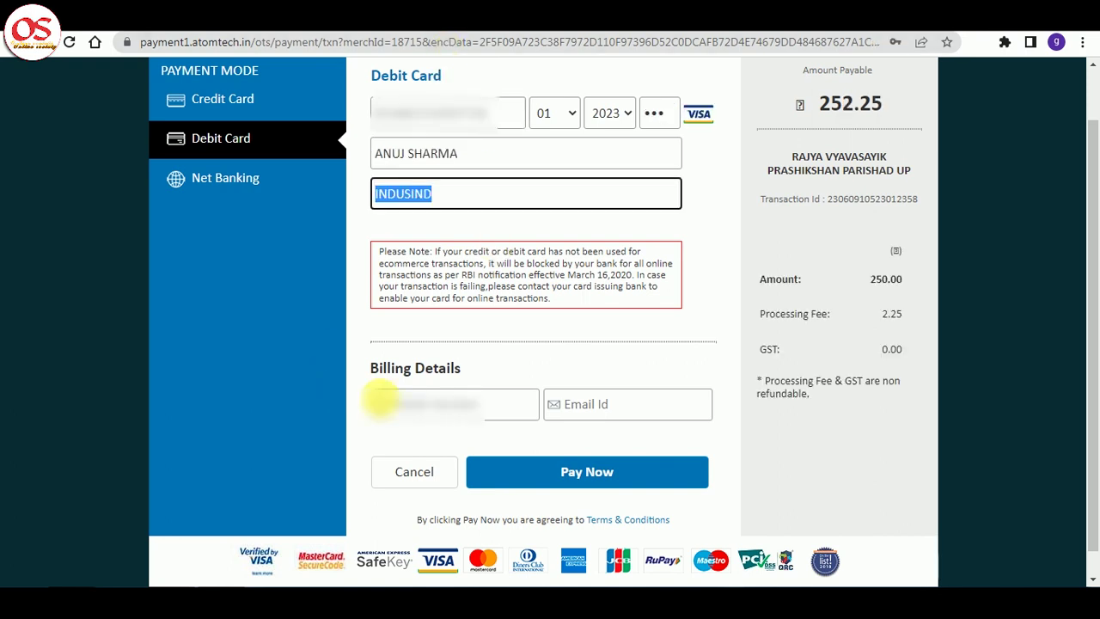
pyautogui.click(438, 408)
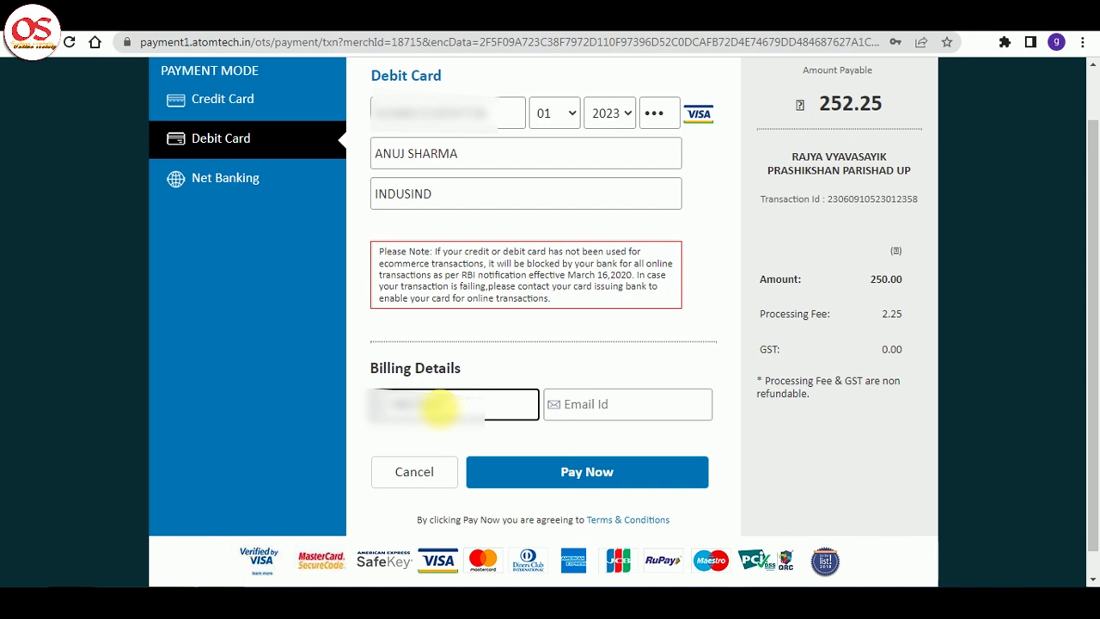
pyautogui.press('Tab')
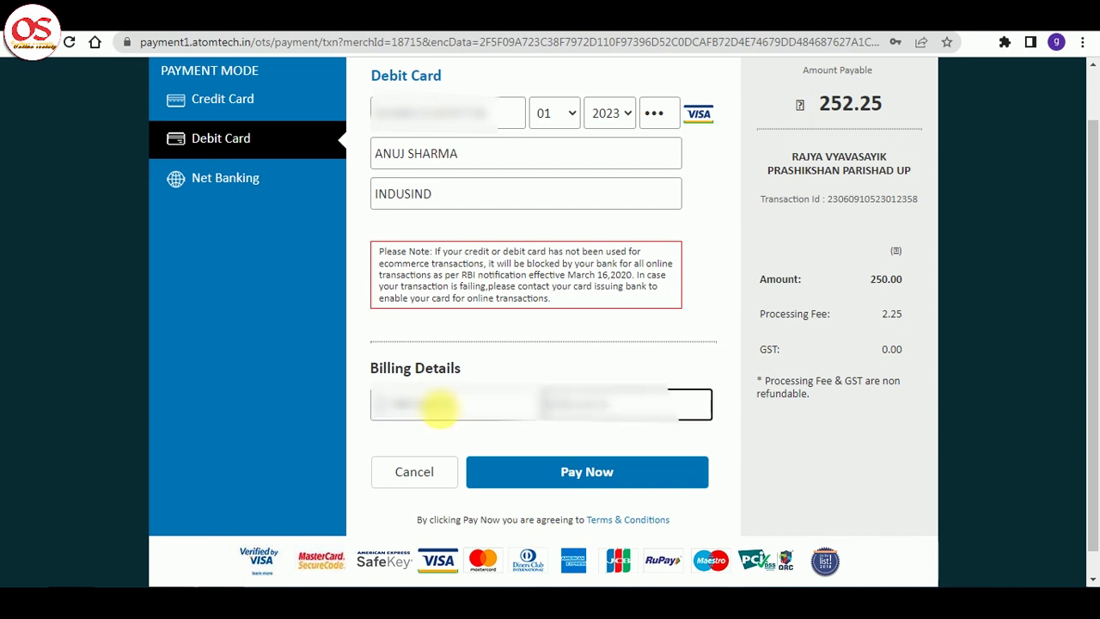
pyautogui.write('gmail.com')
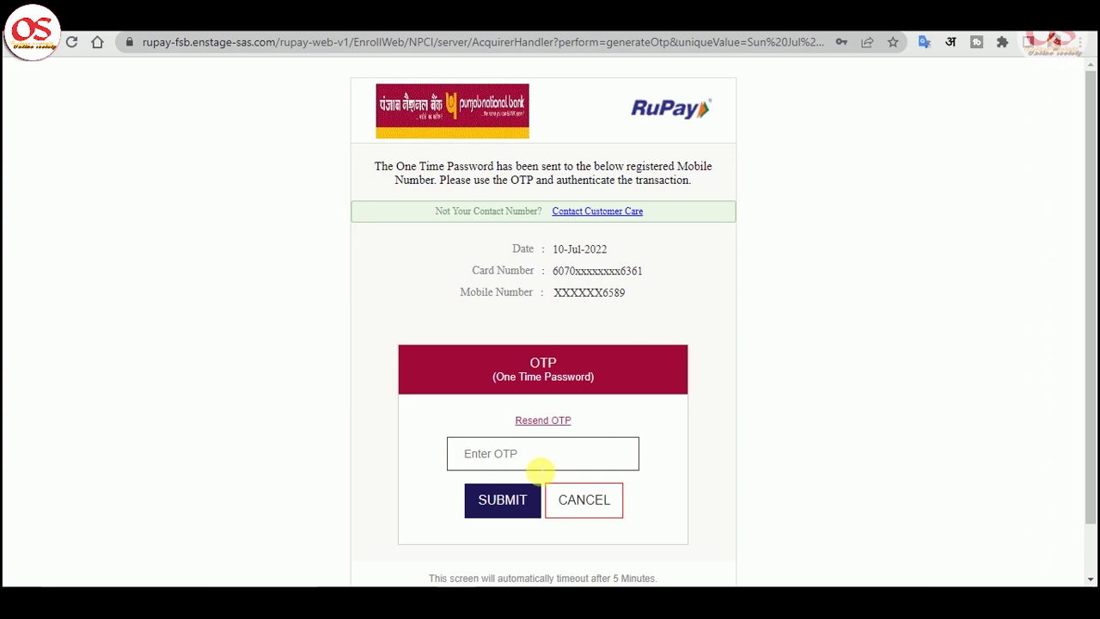
# Enter the one-time password on the RuPay page and submit it.
pyautogui.write('******')
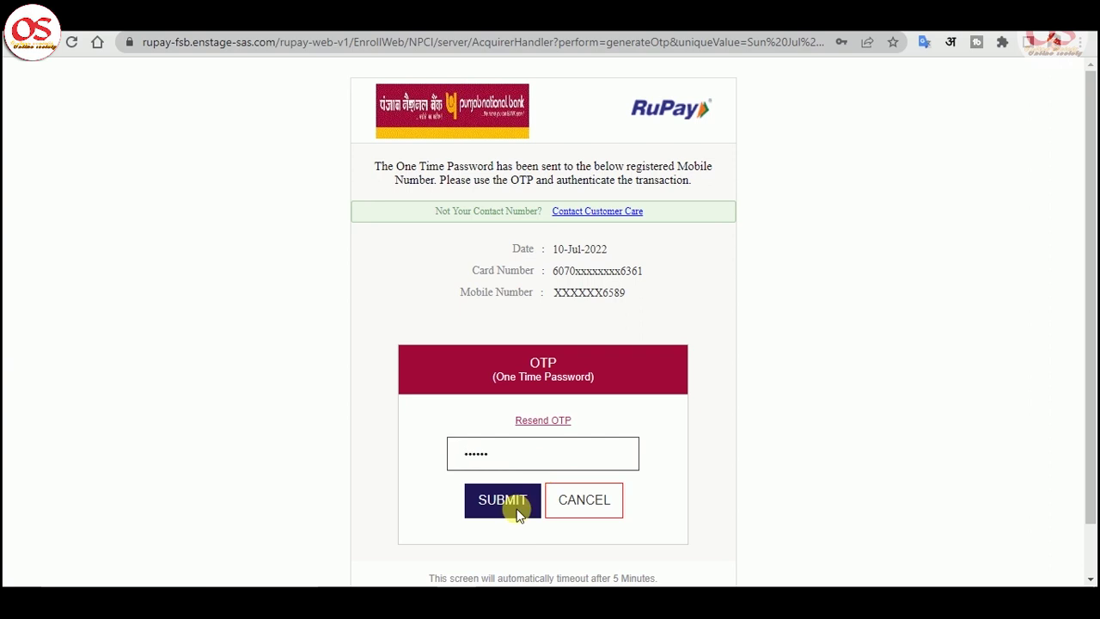
pyautogui.click(517, 509)
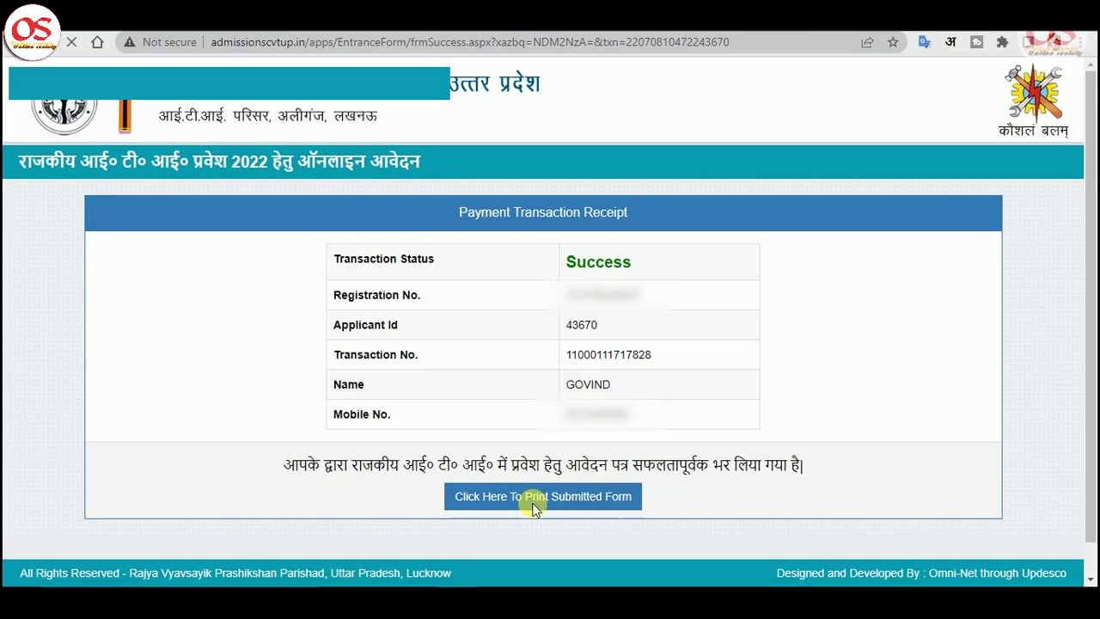
# Save the submitted application form as a PDF named '15', then close the print window.
pyautogui.click(536, 521)
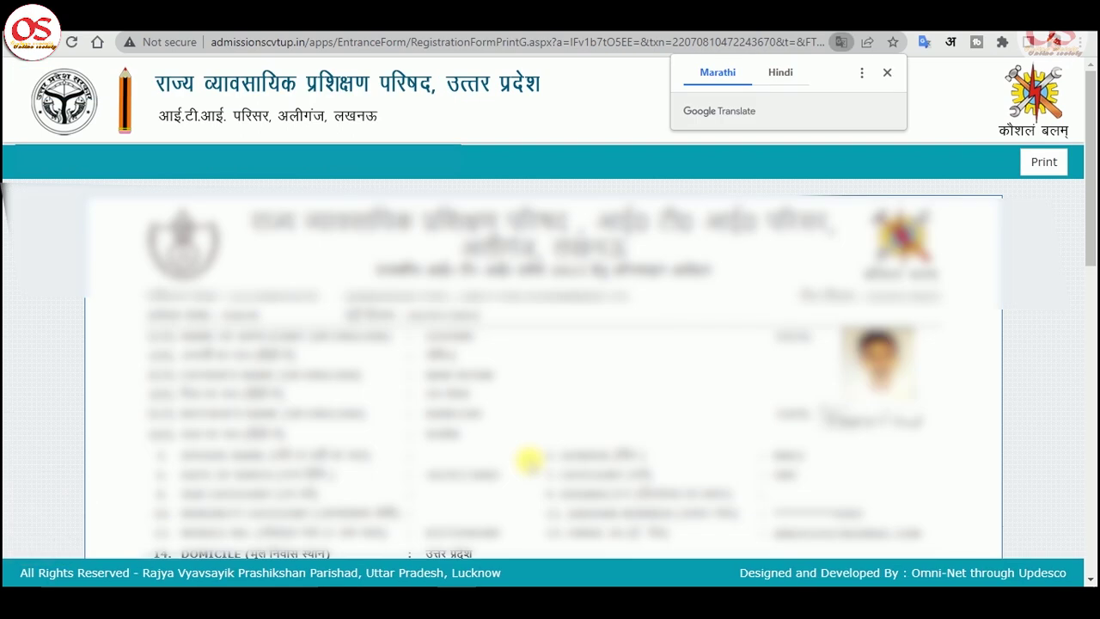
pyautogui.click(1048, 165)
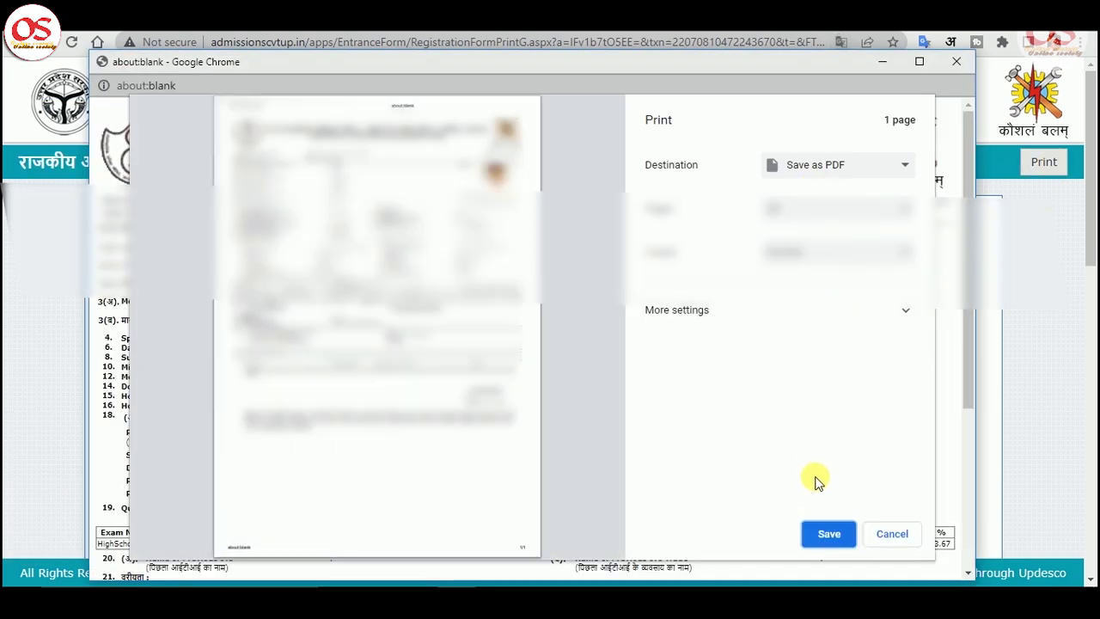
pyautogui.click(821, 534)
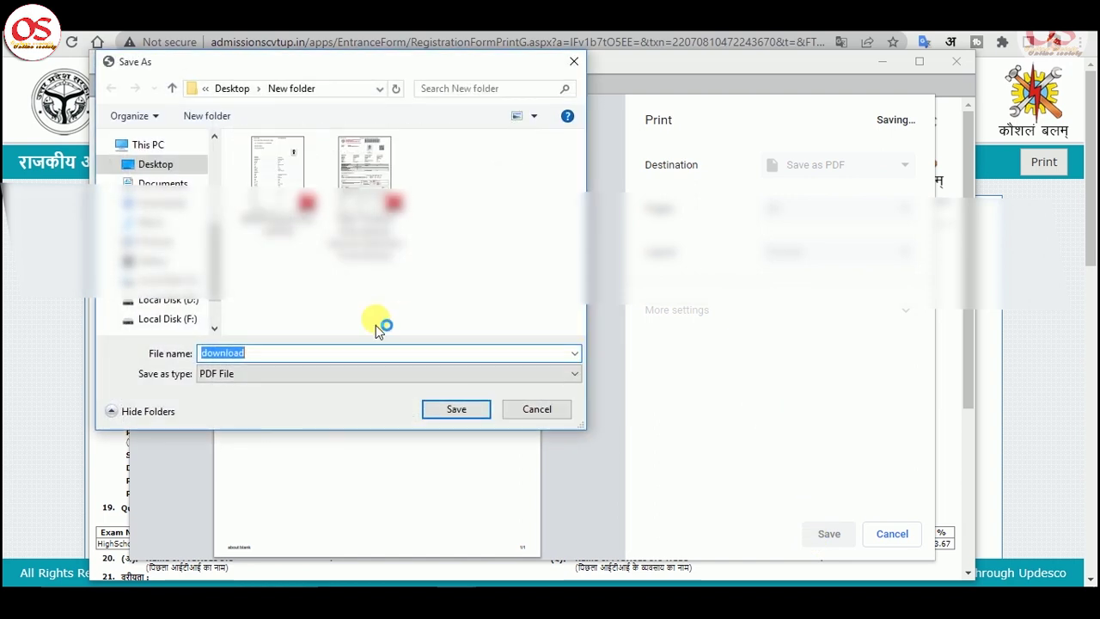
pyautogui.write('15')
pyautogui.press('Return')
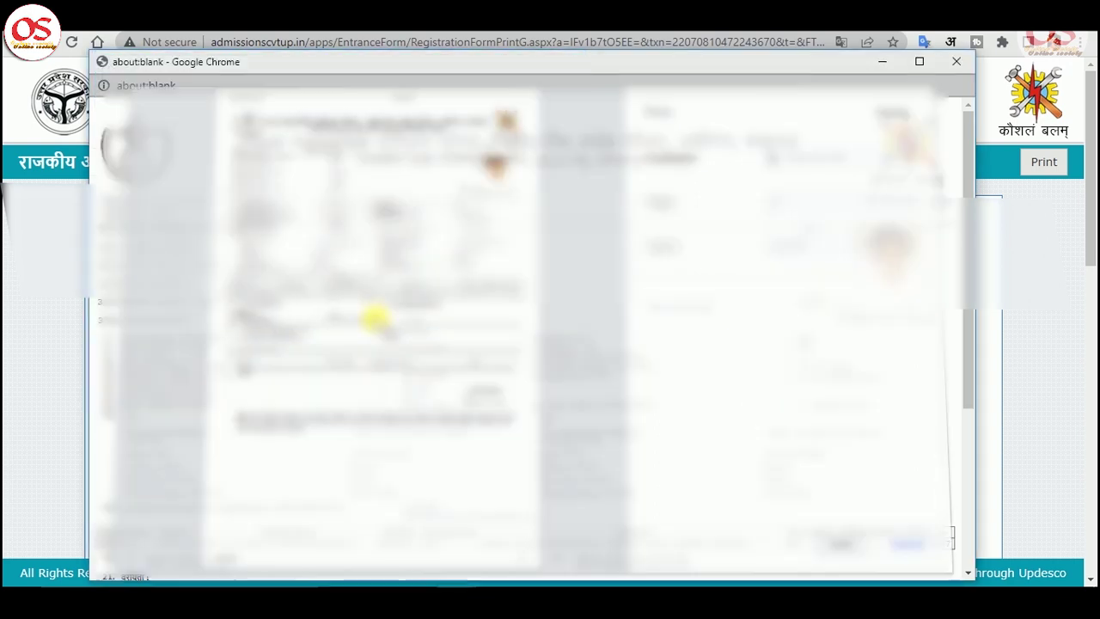
pyautogui.scroll(-5, 383, 319)
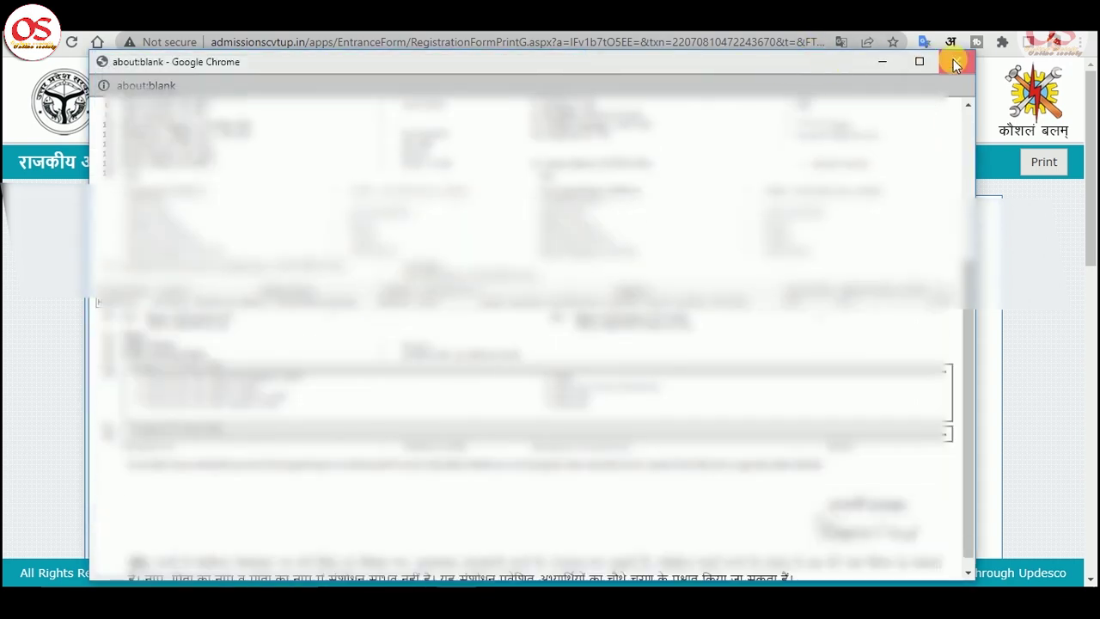
pyautogui.click(954, 64)
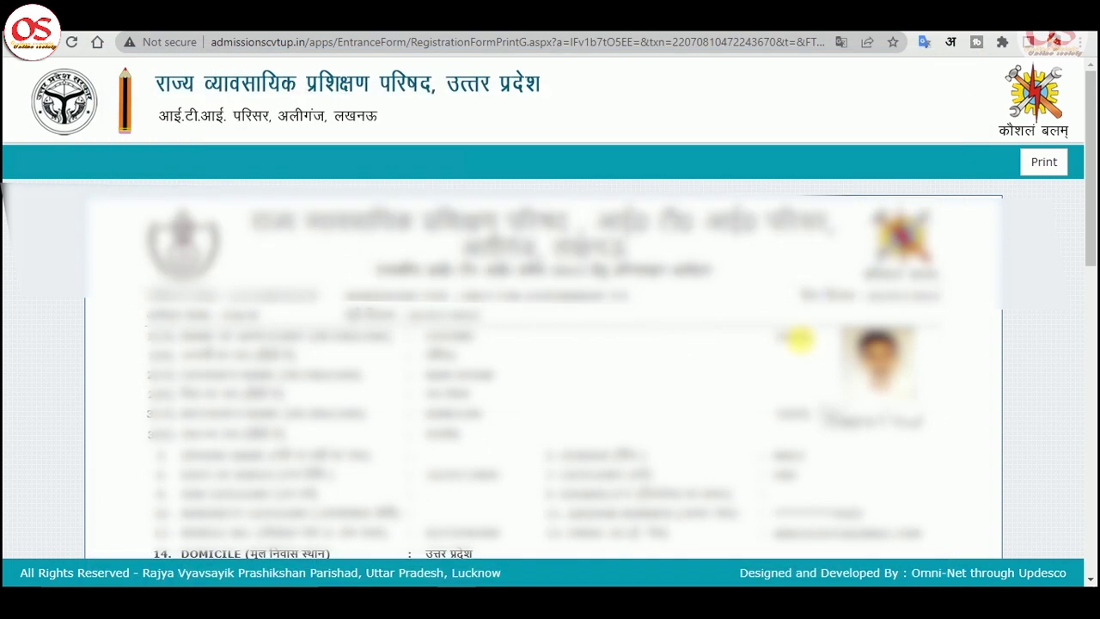